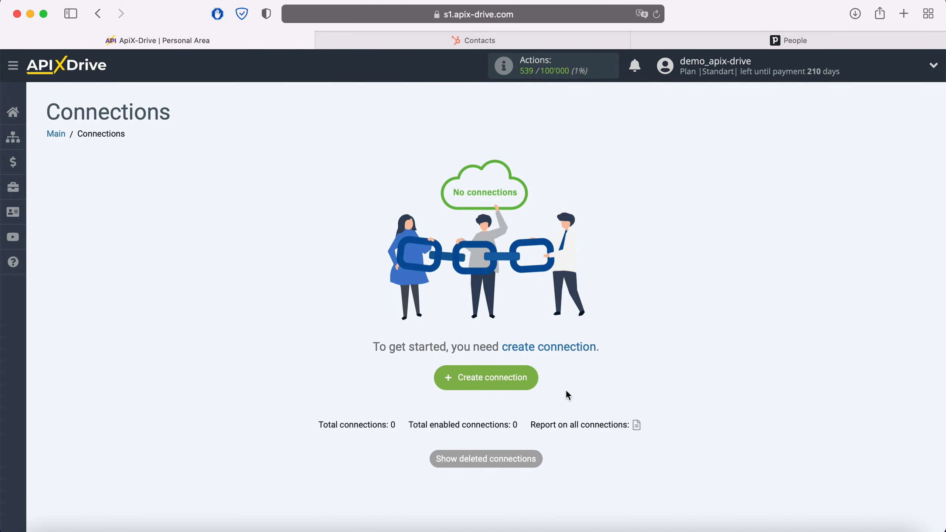
- Create a new connection and choose Hubspot as the data source system
{"action": "left_click", "coordinate": [532, 374]}
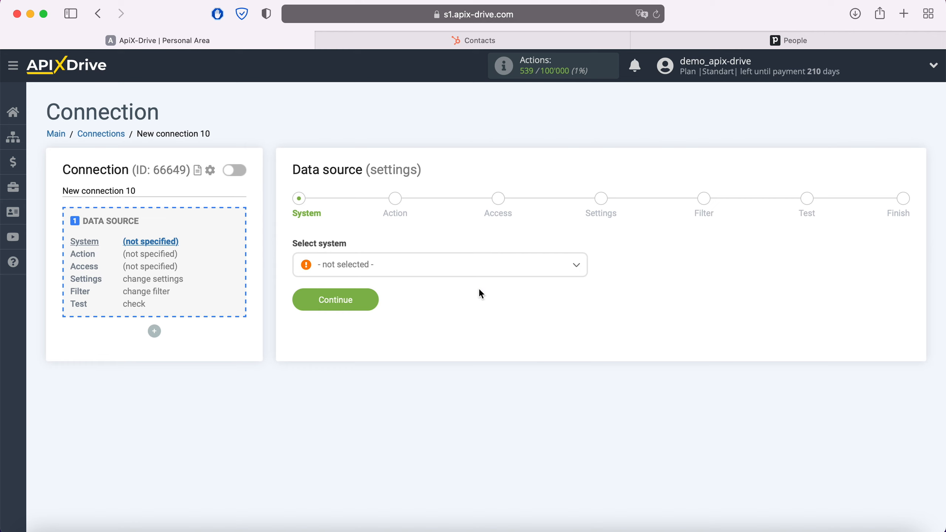
{"action": "left_click", "coordinate": [467, 267]}
{"action": "scroll", "coordinate": [473, 353], "scroll_direction": "down", "scroll_amount": 10}
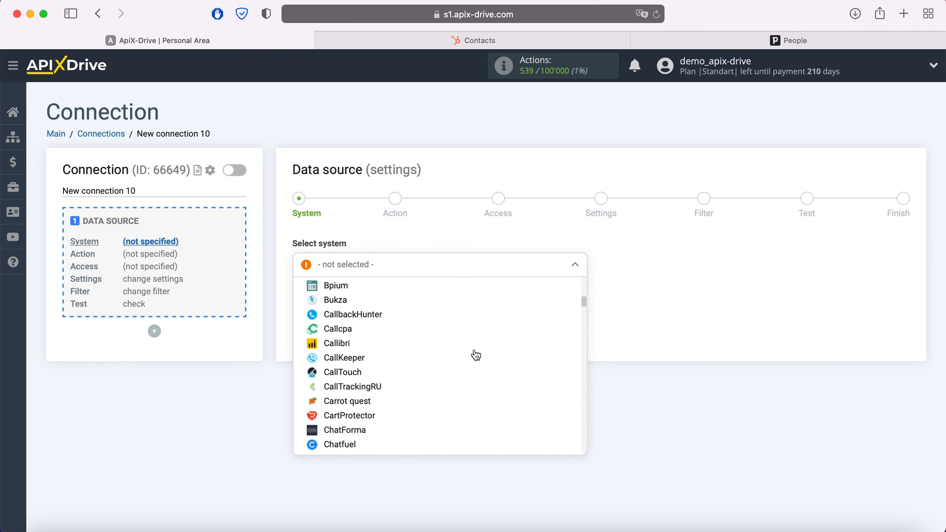
{"action": "scroll", "coordinate": [476, 355], "scroll_direction": "down", "scroll_amount": 15}
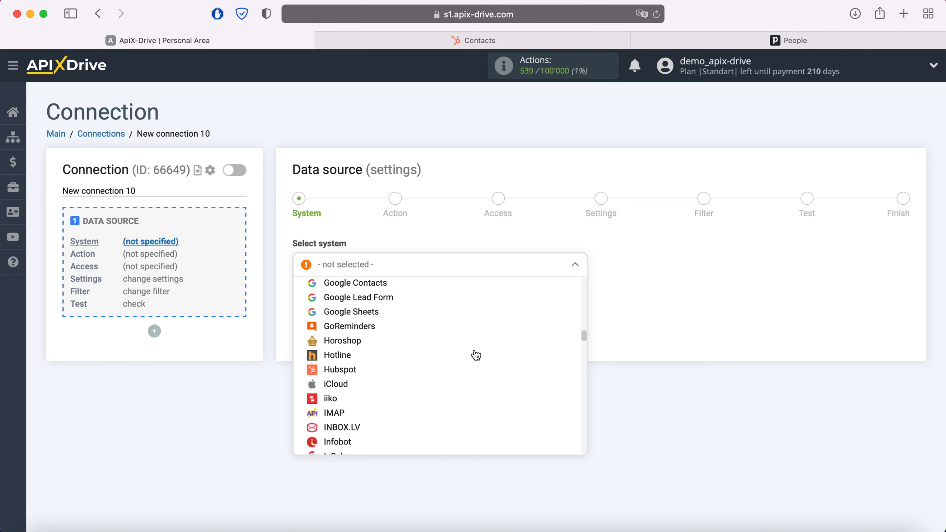
{"action": "left_click", "coordinate": [360, 373]}
{"action": "left_click", "coordinate": [368, 300]}
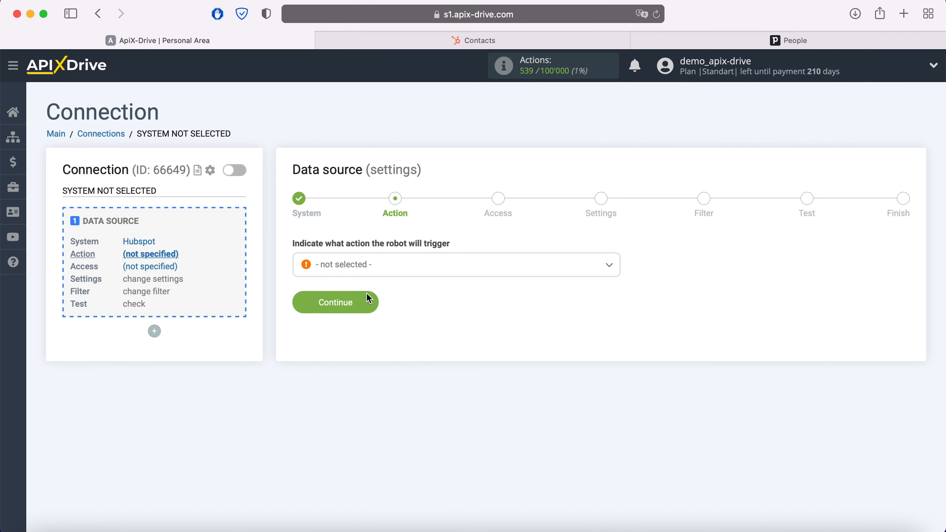
- Set the Hubspot data source action to Get Contacts (new) and continue to the access stage
{"action": "left_click", "coordinate": [394, 269]}
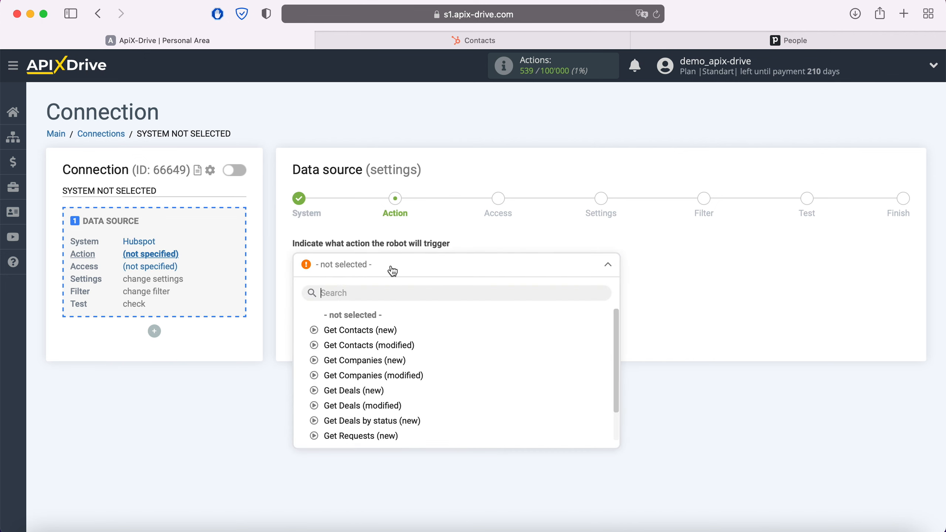
{"action": "left_click", "coordinate": [382, 330]}
{"action": "left_click", "coordinate": [370, 302]}
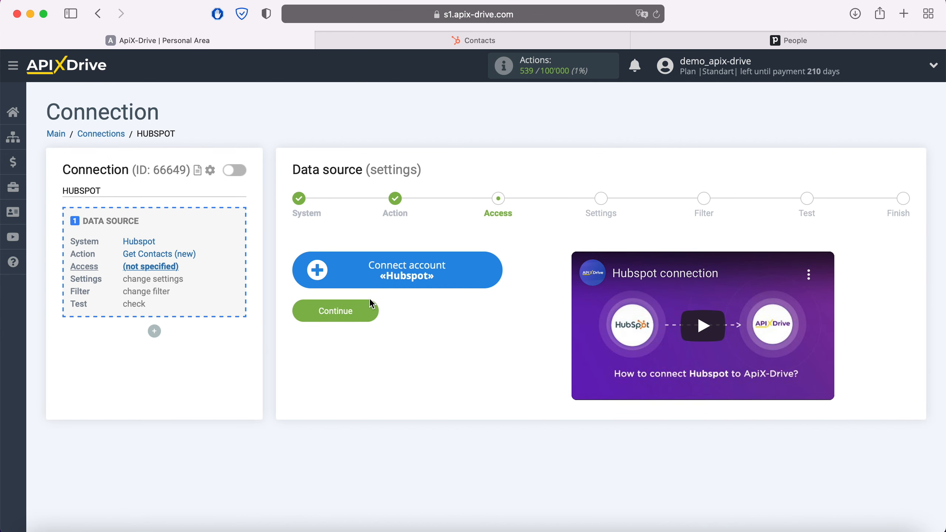
- Start connecting a Hubspot account, then switch to HubSpot and open the API Key page in its integration settings
{"action": "left_click", "coordinate": [493, 271]}
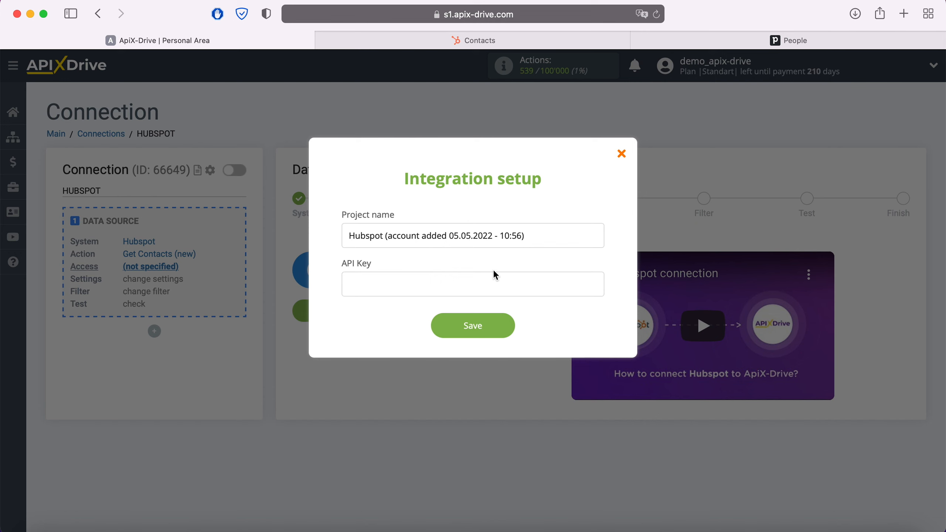
{"action": "left_click", "coordinate": [508, 47]}
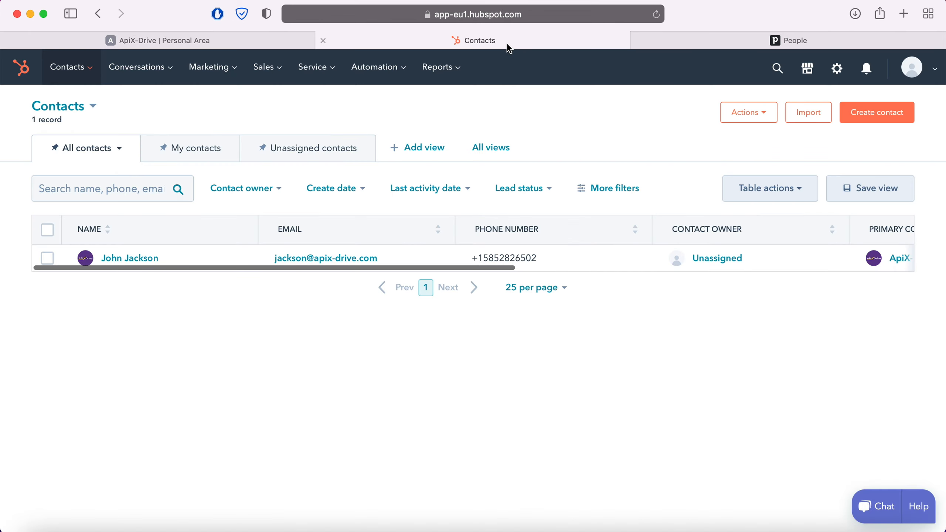
{"action": "left_click", "coordinate": [935, 71]}
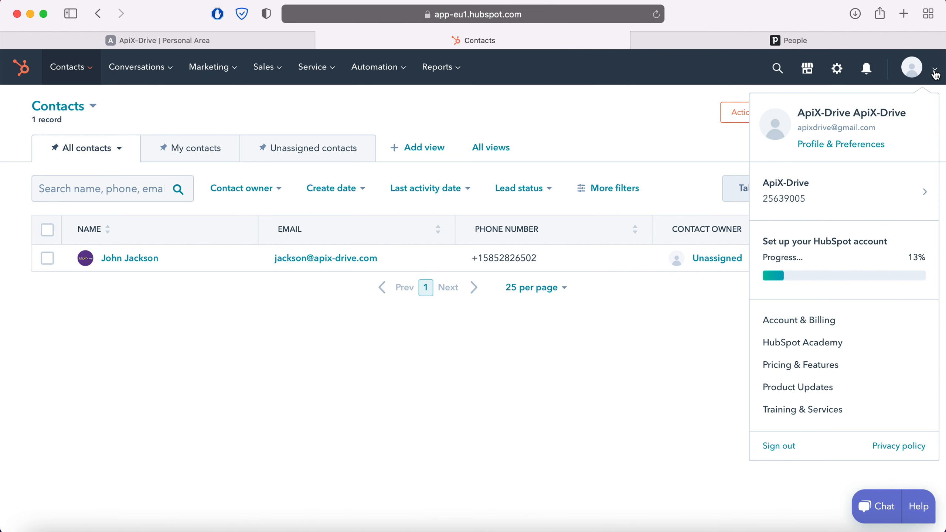
{"action": "left_click", "coordinate": [865, 143]}
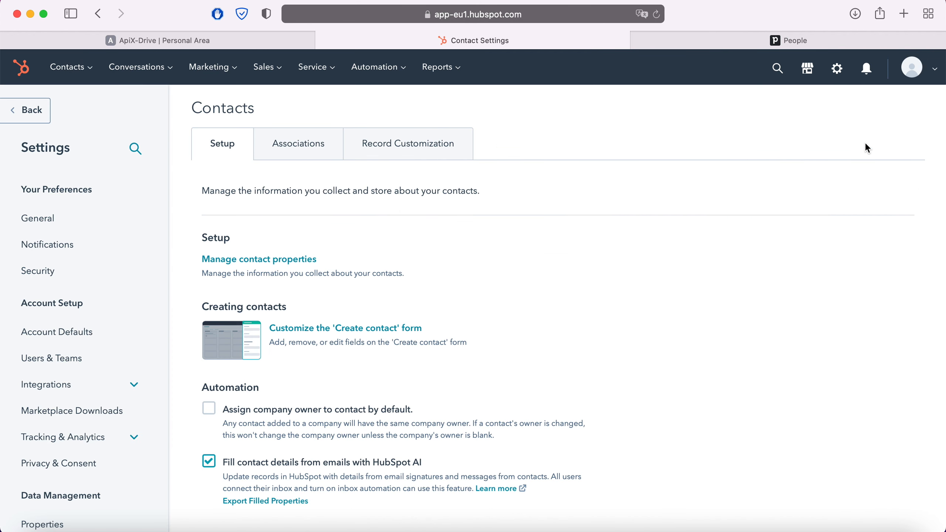
{"action": "left_click", "coordinate": [93, 384]}
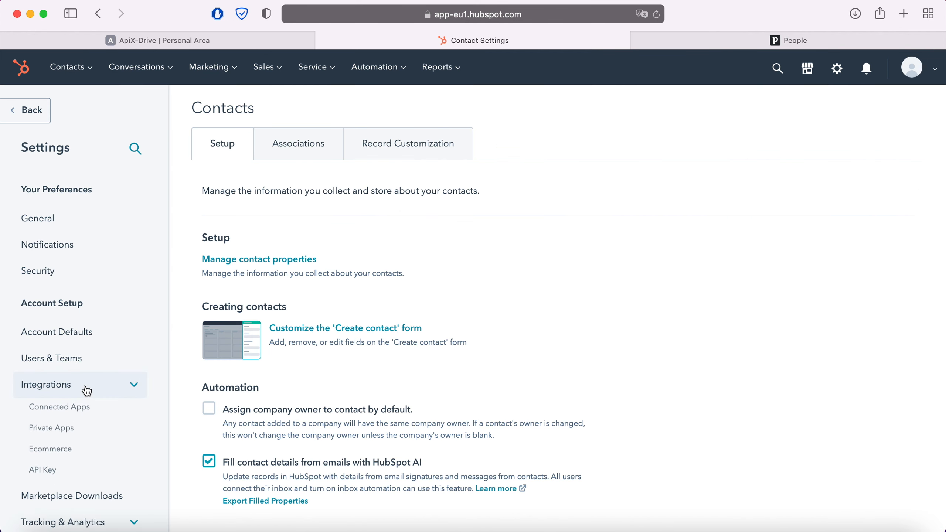
{"action": "left_click", "coordinate": [53, 473]}
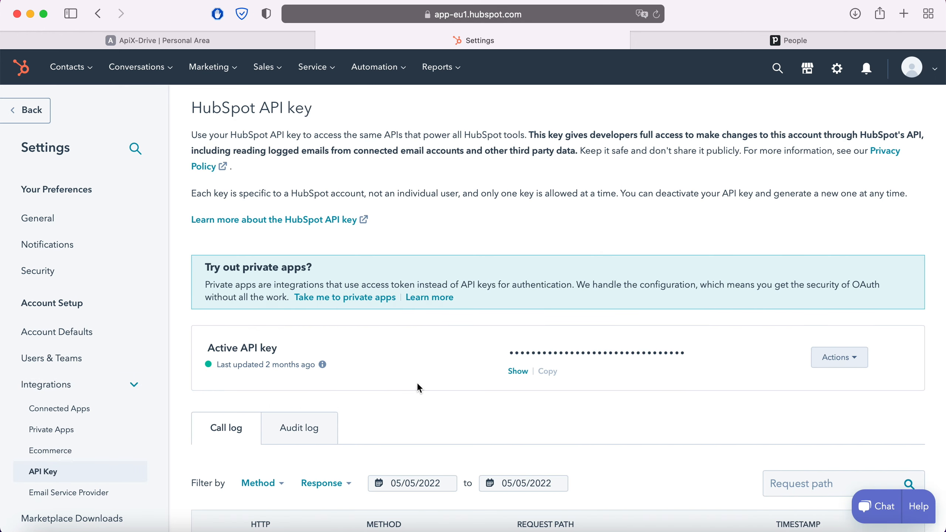
- Reveal the active HubSpot API key and copy it in full
{"action": "left_click", "coordinate": [517, 371]}
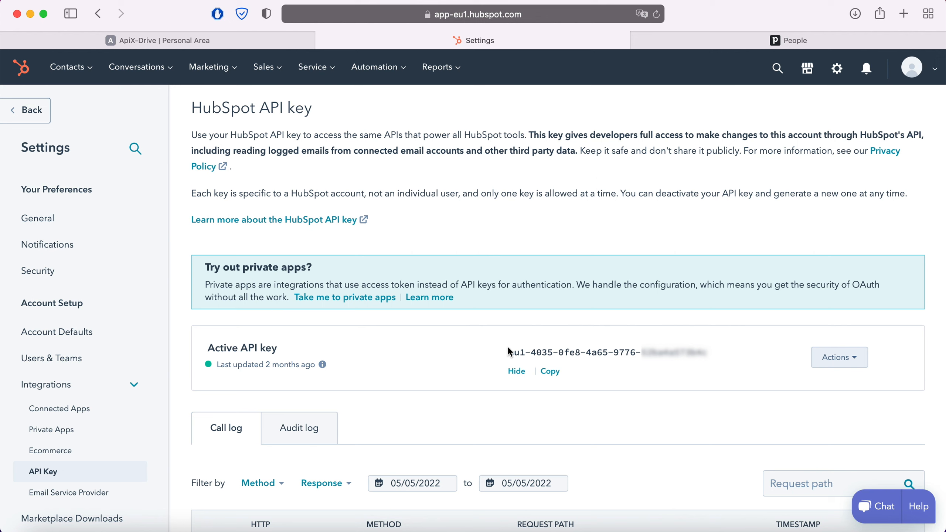
{"action": "left_click_drag", "start_coordinate": [509, 352], "coordinate": [707, 353]}
{"action": "right_click", "coordinate": [690, 357]}
{"action": "left_click", "coordinate": [700, 351]}
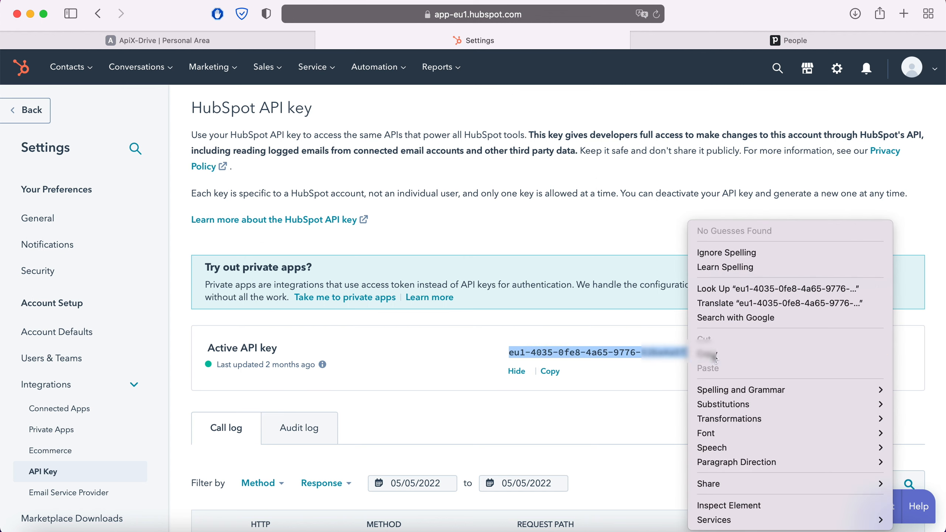
- Return to ApiX-Drive, paste the API key into the Hubspot integration setup and save the account
{"action": "left_click", "coordinate": [209, 42]}
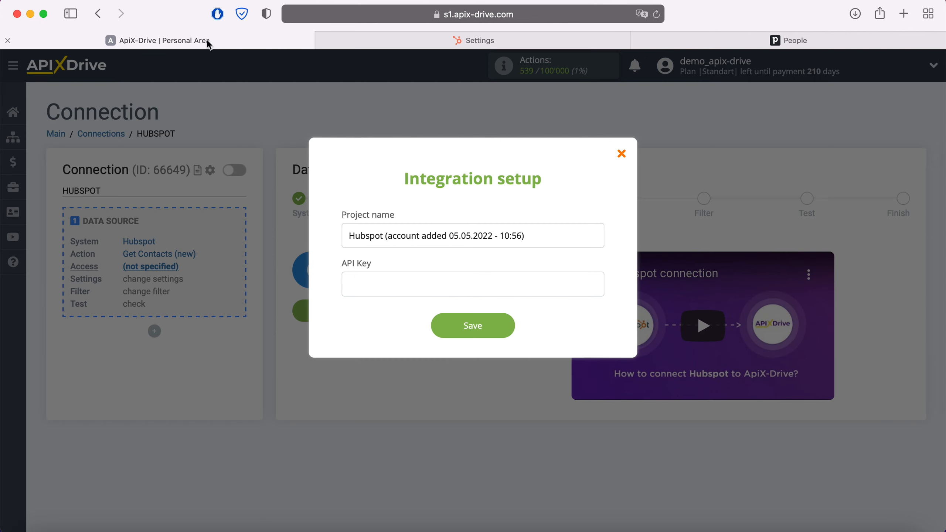
{"action": "right_click", "coordinate": [368, 282]}
{"action": "left_click", "coordinate": [399, 321]}
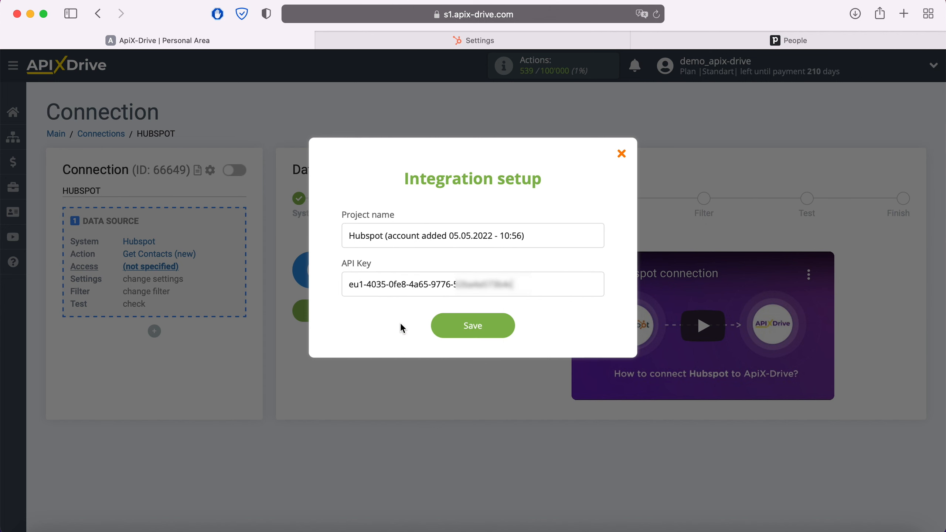
{"action": "left_click", "coordinate": [504, 325]}
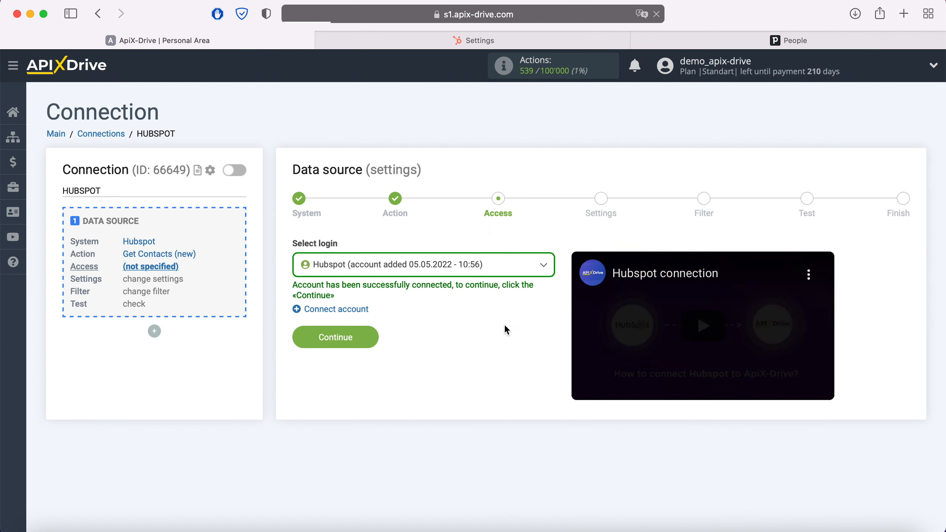
- Use the newly connected Hubspot account as the source login and continue without adding any filtering condition
{"action": "left_click", "coordinate": [467, 266]}
{"action": "left_click", "coordinate": [443, 340]}
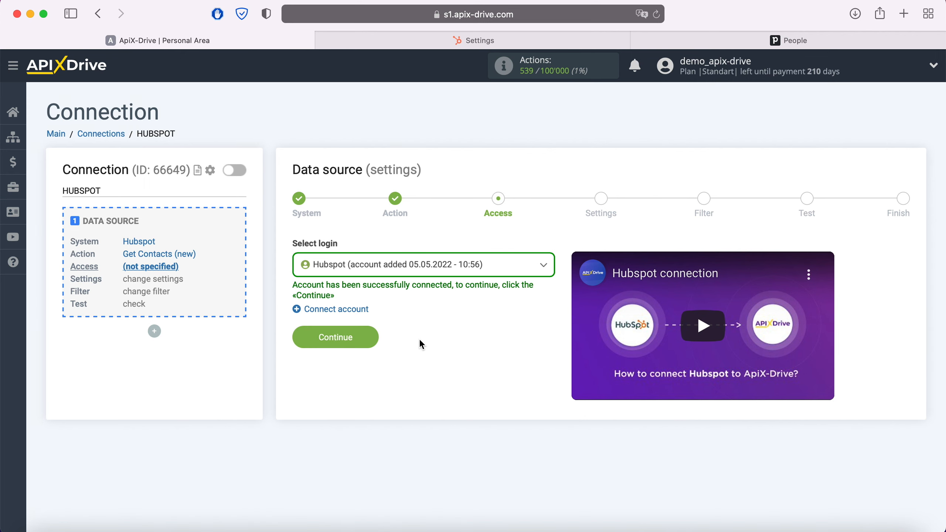
{"action": "left_click", "coordinate": [369, 336]}
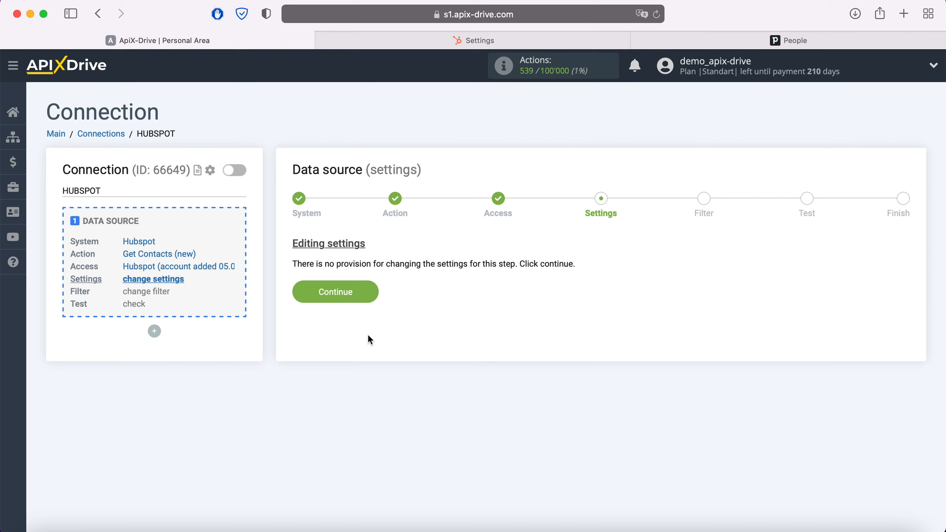
{"action": "left_click", "coordinate": [369, 290]}
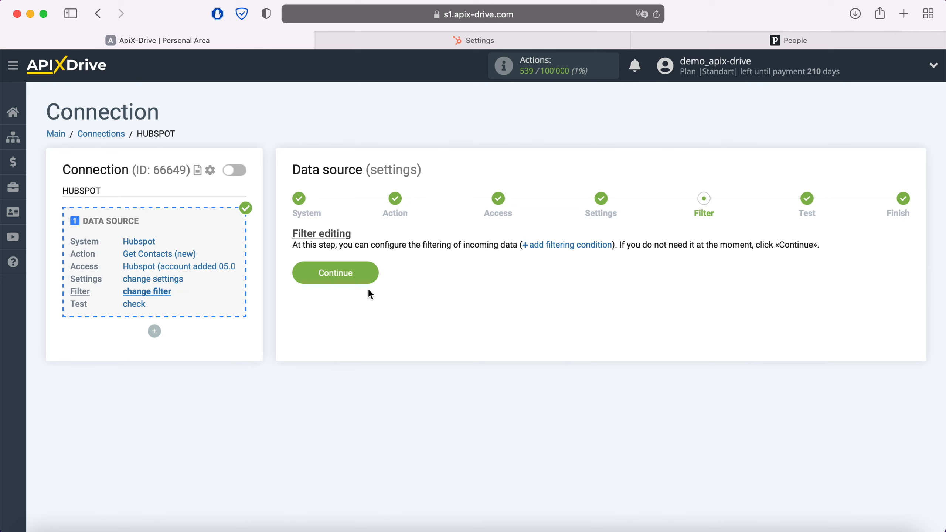
{"action": "left_click", "coordinate": [369, 276]}
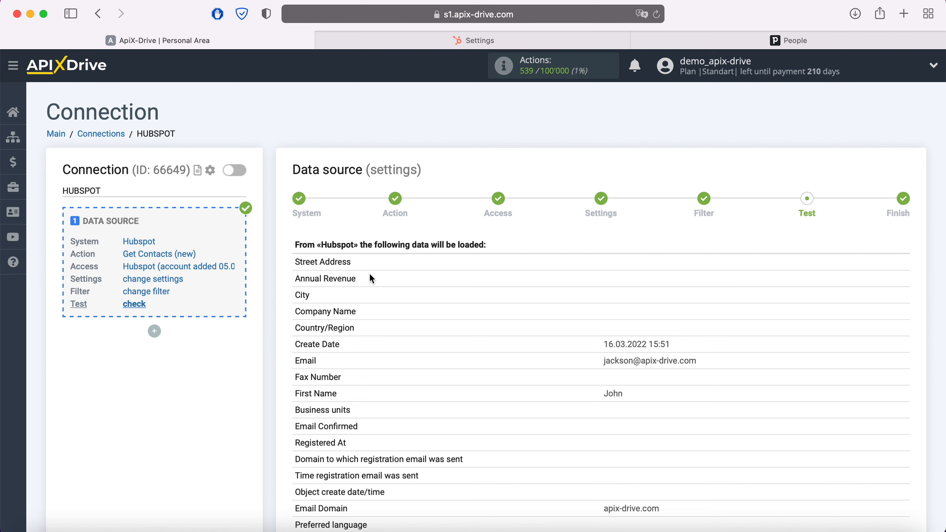
- Review the test contact data loaded from Hubspot and complete the data source setup
{"action": "scroll", "coordinate": [370, 275], "scroll_direction": "down", "scroll_amount": 10}
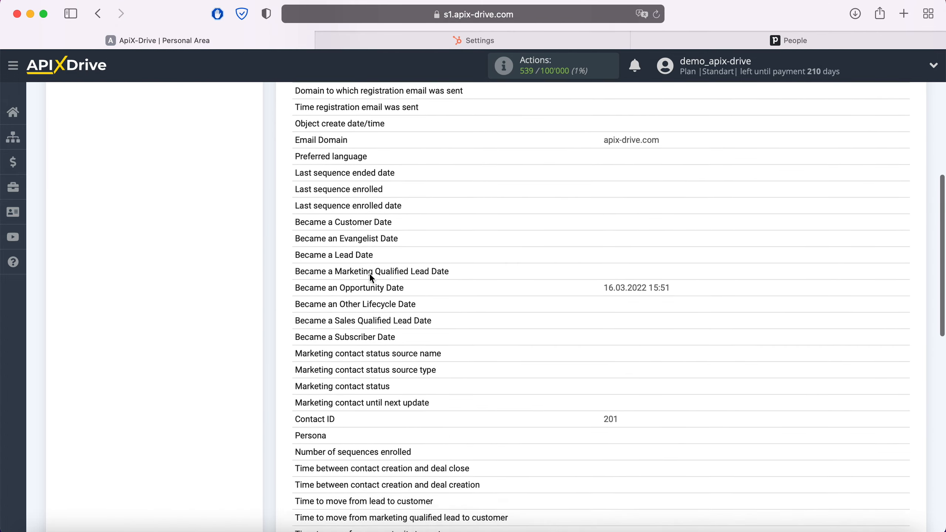
{"action": "scroll", "coordinate": [370, 275], "scroll_direction": "down", "scroll_amount": 8}
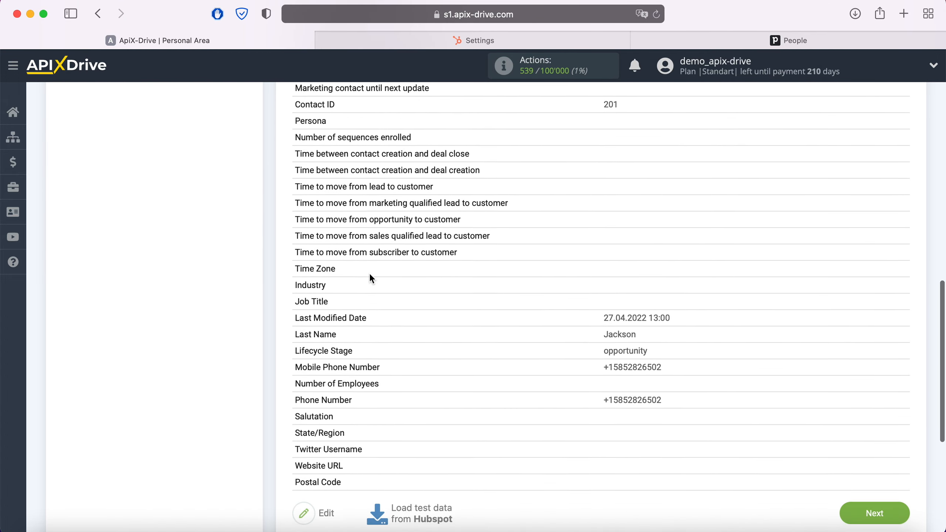
{"action": "scroll", "coordinate": [372, 276], "scroll_direction": "down", "scroll_amount": 2}
{"action": "left_click", "coordinate": [899, 476]}
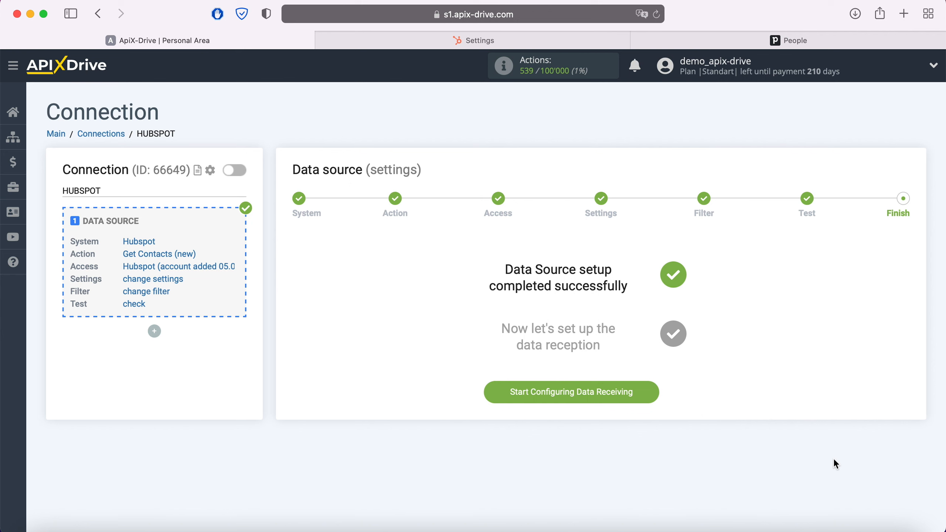
- Start configuring data receiving and choose Pipedrive as the data destination system
{"action": "left_click", "coordinate": [657, 392]}
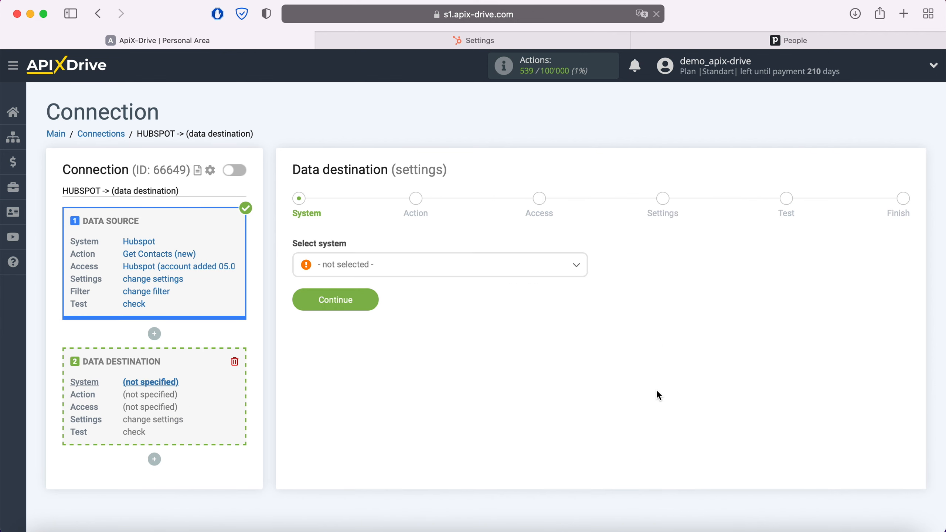
{"action": "left_click", "coordinate": [489, 271]}
{"action": "scroll", "coordinate": [479, 361], "scroll_direction": "down", "scroll_amount": 10}
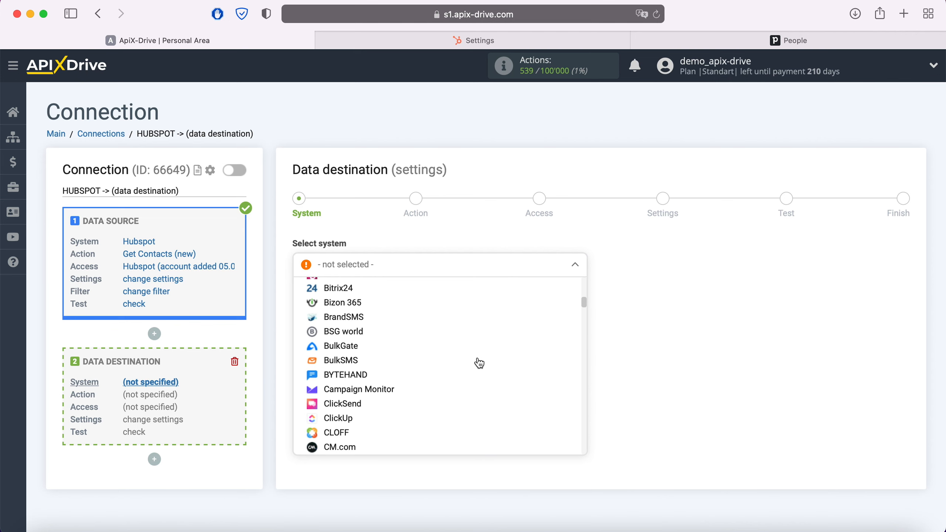
{"action": "scroll", "coordinate": [479, 362], "scroll_direction": "down", "scroll_amount": 15}
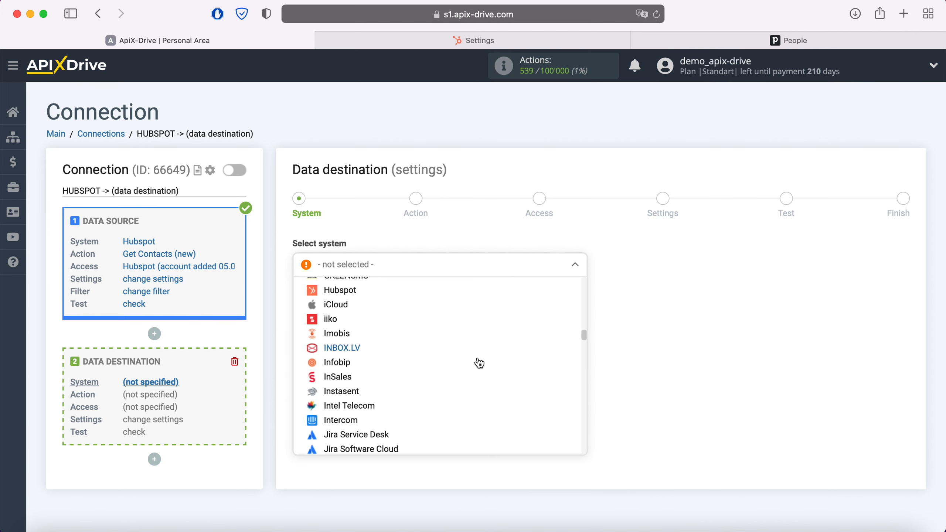
{"action": "scroll", "coordinate": [479, 362], "scroll_direction": "down", "scroll_amount": 15}
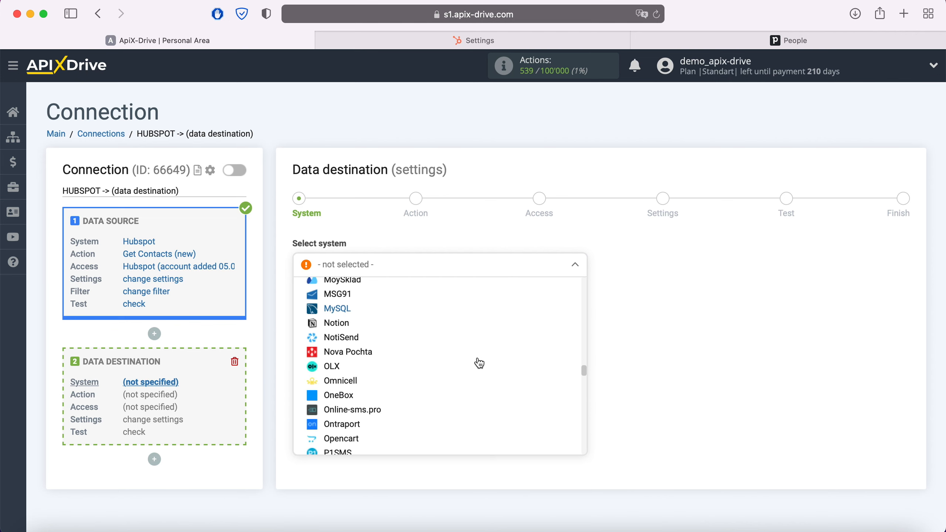
{"action": "scroll", "coordinate": [479, 363], "scroll_direction": "down", "scroll_amount": 5}
{"action": "left_click", "coordinate": [363, 285]}
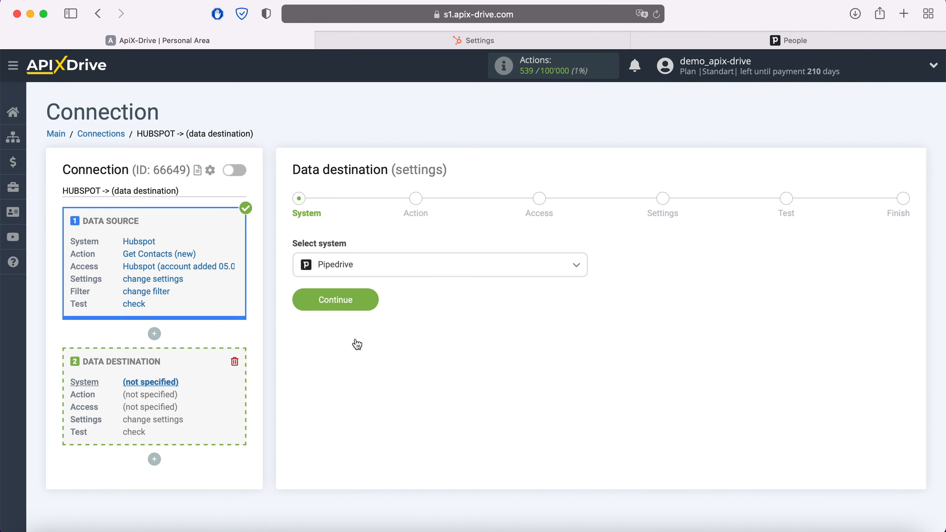
{"action": "left_click", "coordinate": [376, 299]}
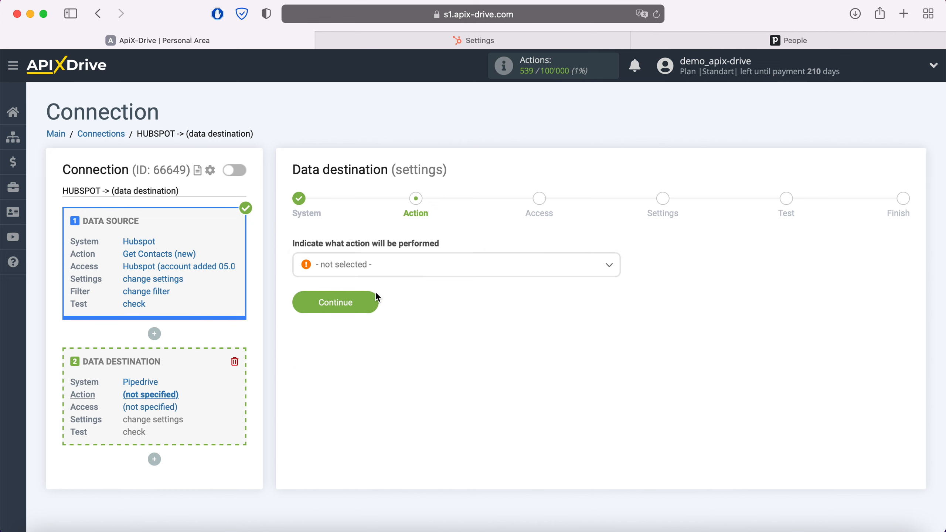
- Set the Pipedrive destination action to Create Contacts and continue to the access stage
{"action": "left_click", "coordinate": [384, 267]}
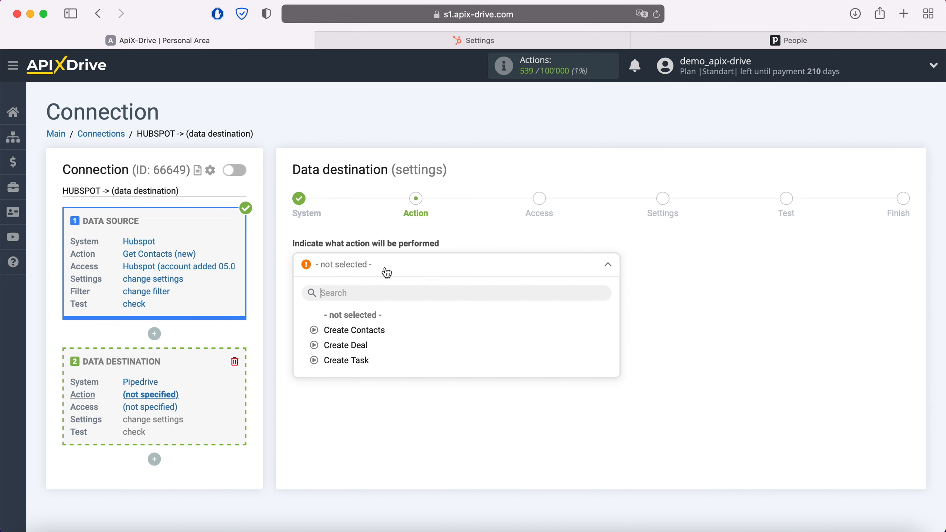
{"action": "left_click", "coordinate": [375, 335]}
{"action": "left_click", "coordinate": [371, 307]}
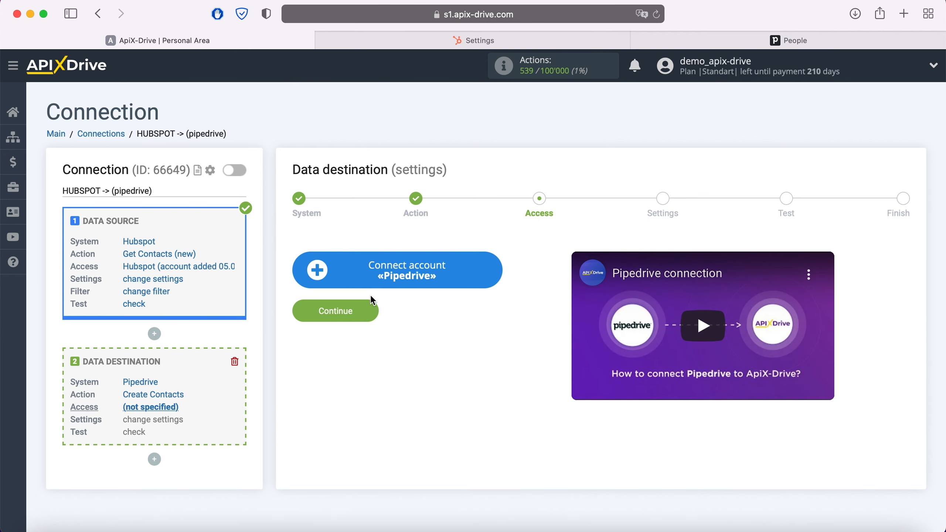
- Start connecting a Pipedrive account and fill in its domain as apix-drive3.pipedrive.com, copied from the Pipedrive site address
{"action": "left_click", "coordinate": [497, 271]}
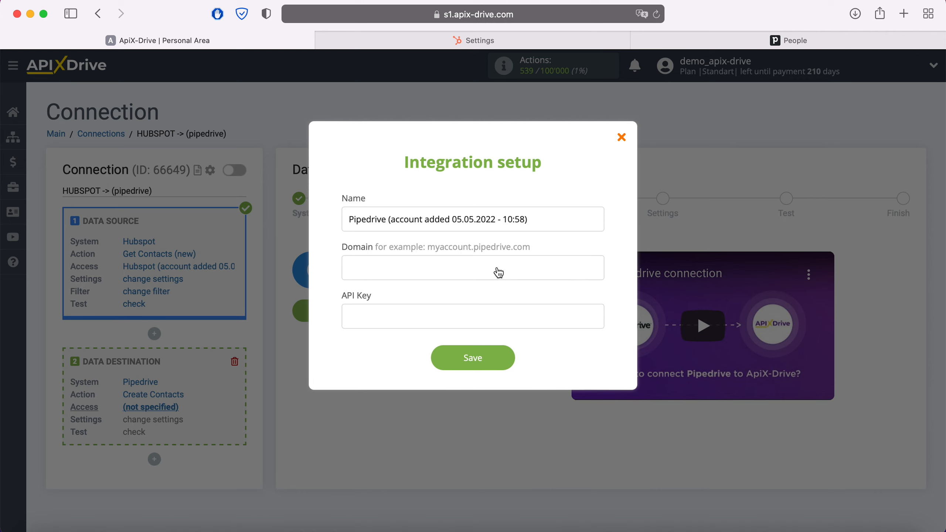
{"action": "left_click", "coordinate": [775, 44]}
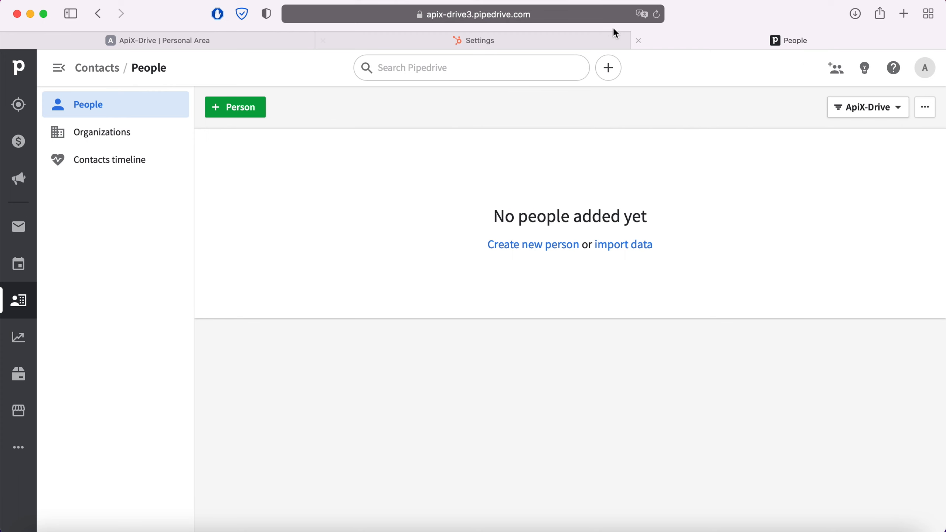
{"action": "left_click", "coordinate": [598, 17]}
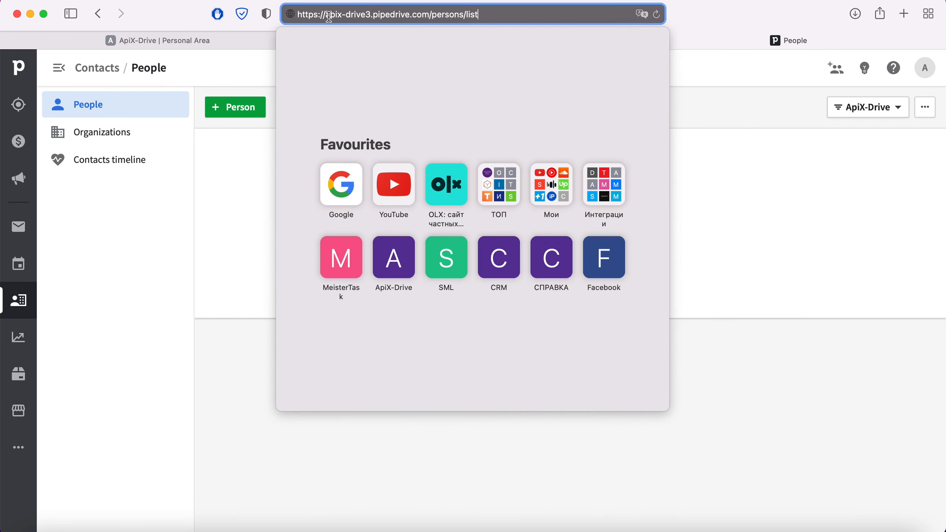
{"action": "left_click_drag", "start_coordinate": [325, 15], "coordinate": [427, 15]}
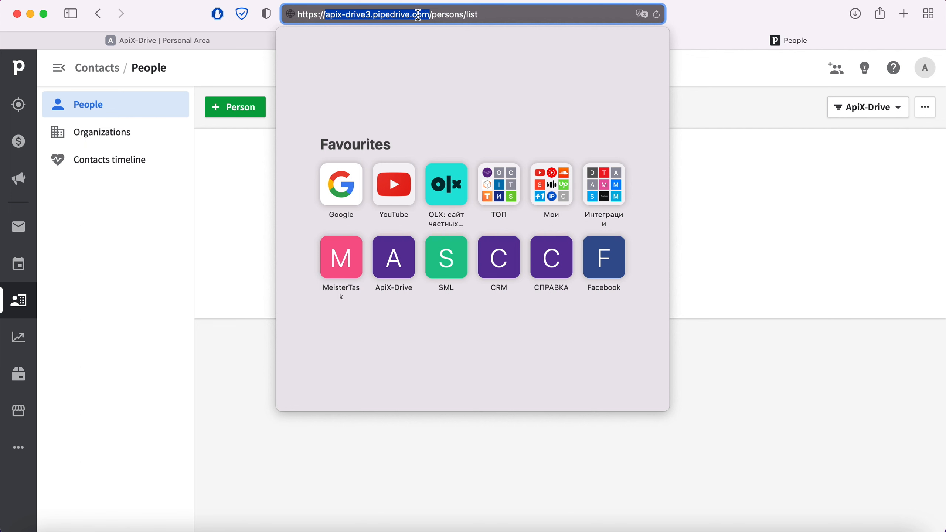
{"action": "right_click", "coordinate": [402, 15]}
{"action": "left_click", "coordinate": [420, 36]}
{"action": "left_click", "coordinate": [231, 77]}
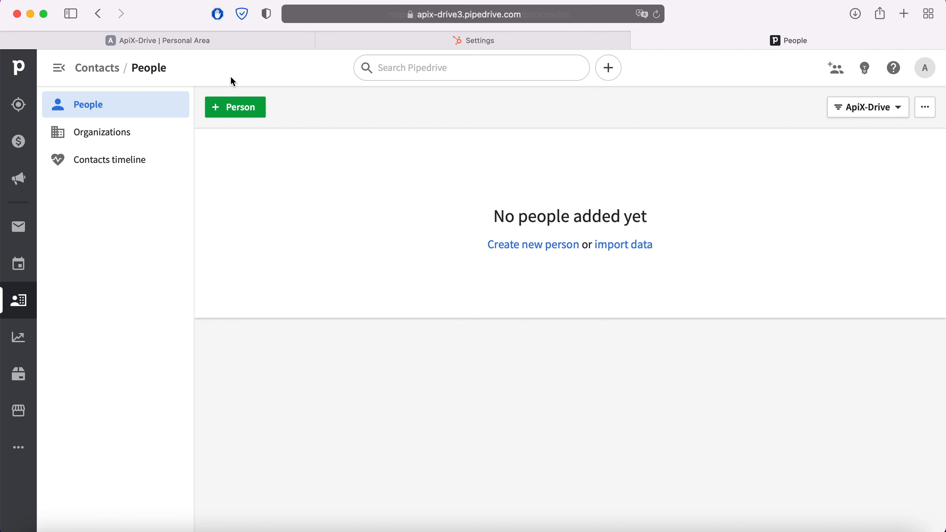
{"action": "left_click", "coordinate": [230, 43]}
{"action": "right_click", "coordinate": [368, 262]}
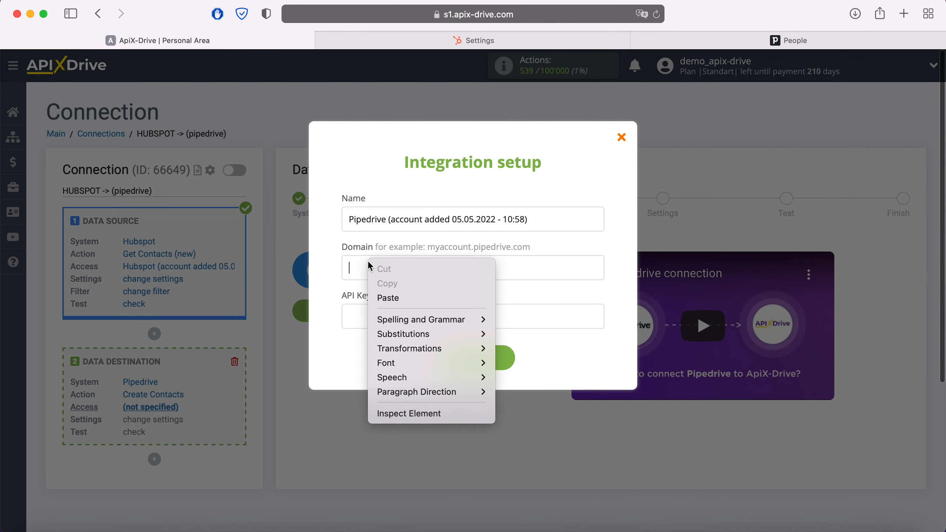
{"action": "left_click", "coordinate": [399, 297]}
- Switch to Pipedrive and copy the personal API token from the API section of the personal preferences
{"action": "left_click", "coordinate": [763, 41]}
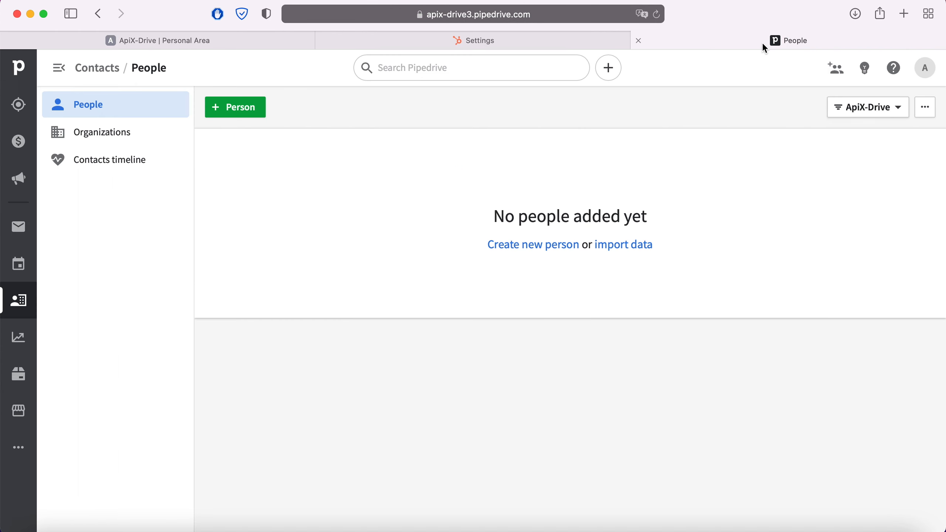
{"action": "left_click", "coordinate": [925, 68]}
{"action": "left_click", "coordinate": [882, 131]}
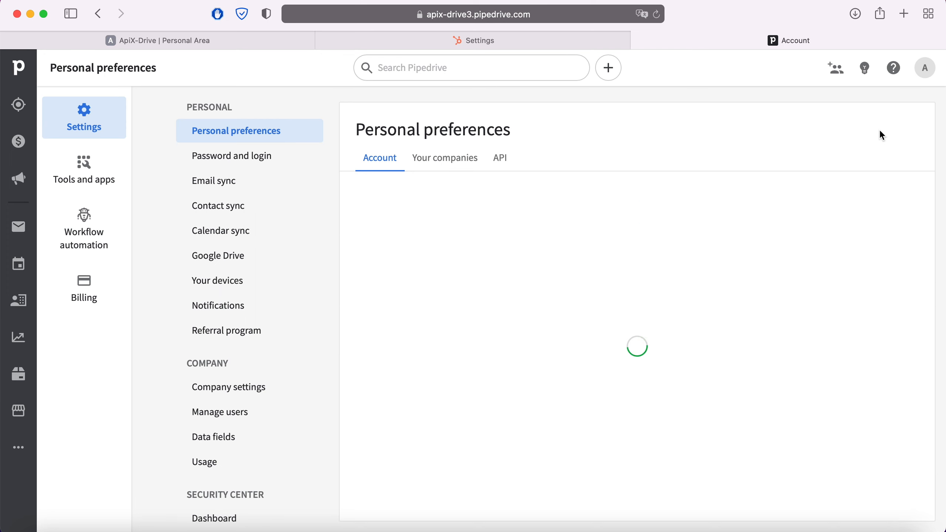
{"action": "left_click", "coordinate": [499, 164]}
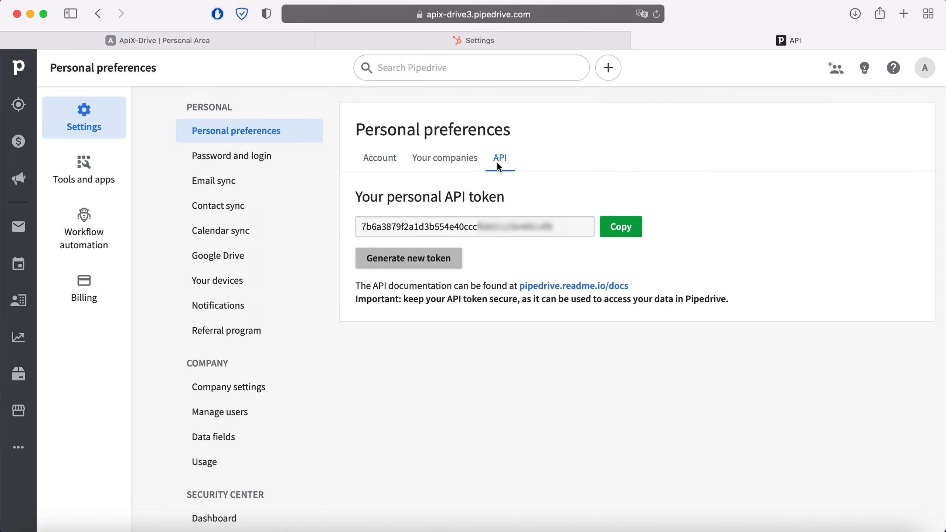
{"action": "left_click_drag", "start_coordinate": [543, 234], "coordinate": [356, 226]}
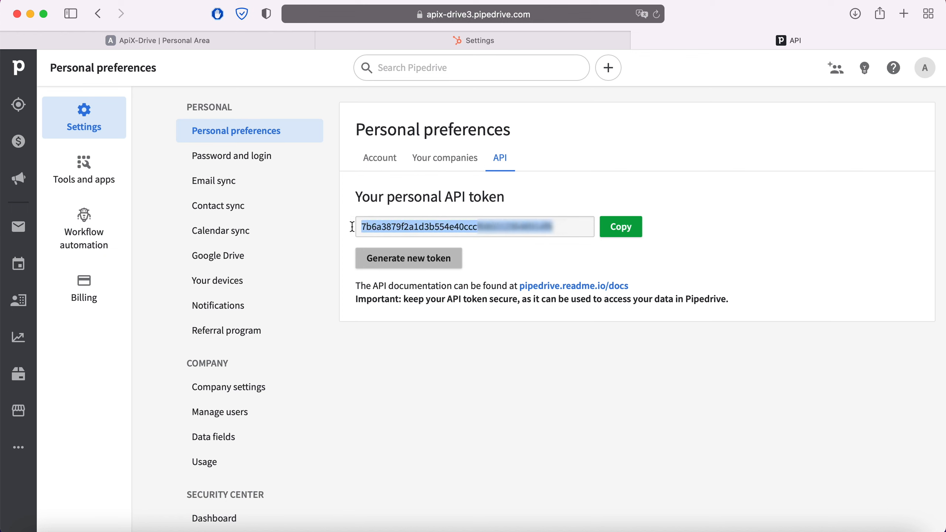
{"action": "right_click", "coordinate": [378, 225]}
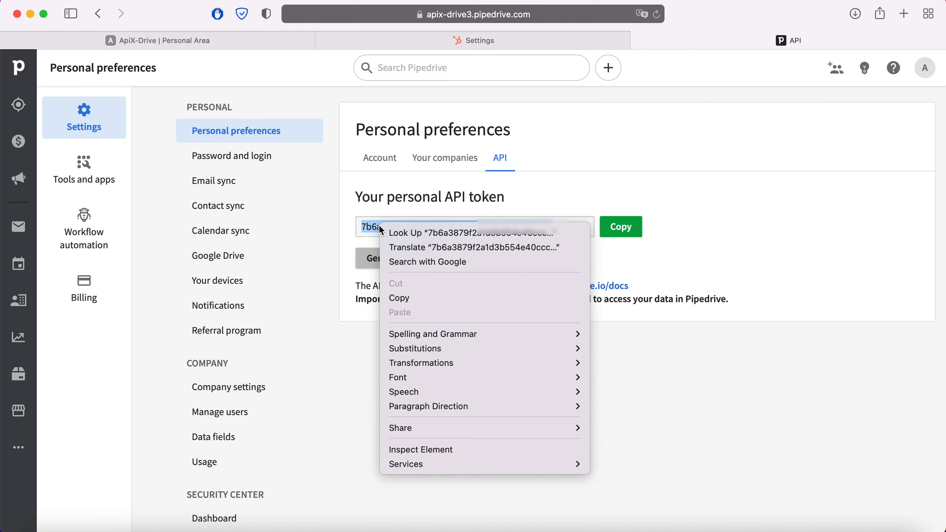
{"action": "left_click", "coordinate": [410, 298]}
- Return to ApiX-Drive, paste the copied token as the Pipedrive API key and save the integration
{"action": "left_click", "coordinate": [271, 38]}
{"action": "left_click", "coordinate": [379, 318]}
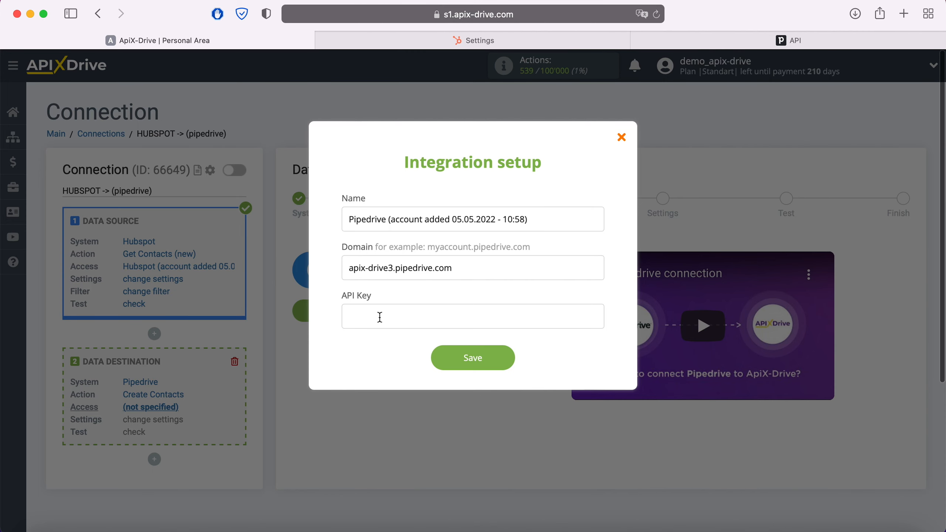
{"action": "right_click", "coordinate": [379, 318]}
{"action": "left_click", "coordinate": [395, 348]}
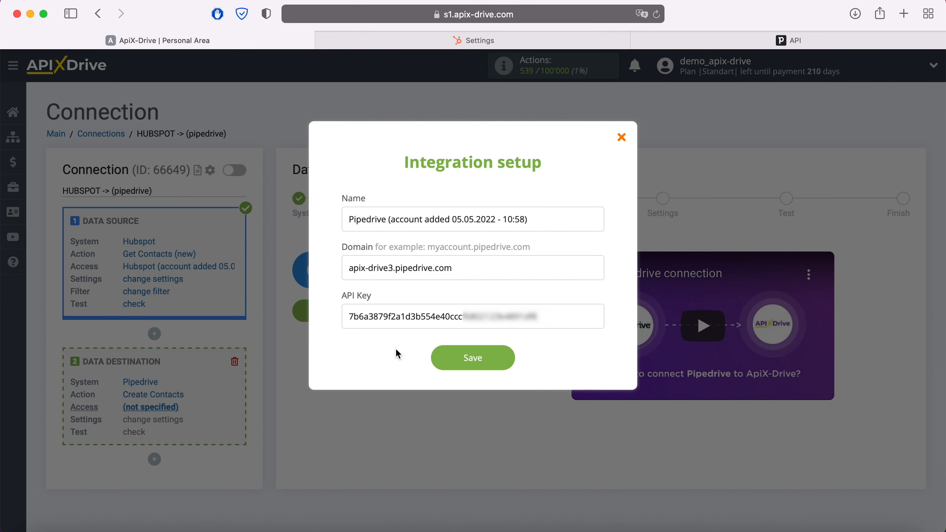
{"action": "left_click", "coordinate": [494, 357]}
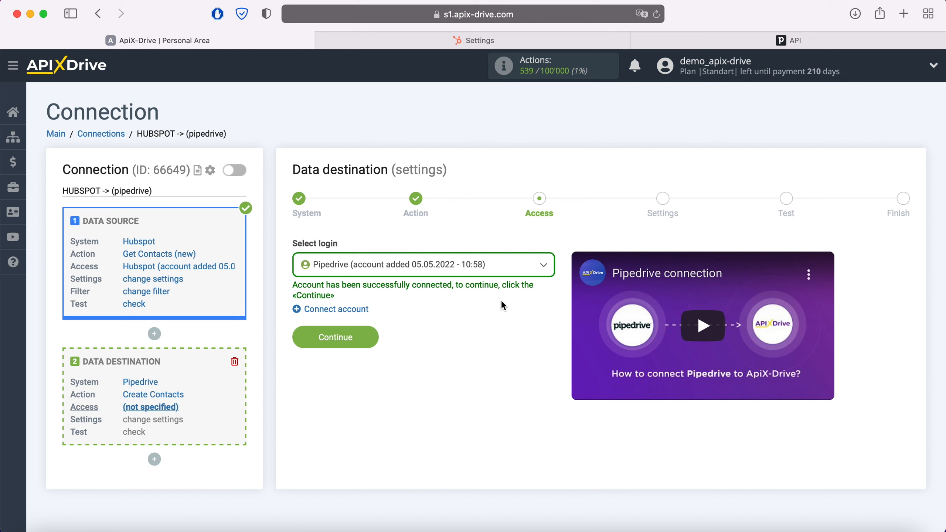
- Use the newly connected Pipedrive account as the destination login and continue to the field settings
{"action": "left_click", "coordinate": [501, 265]}
{"action": "left_click", "coordinate": [466, 347]}
{"action": "left_click", "coordinate": [367, 338]}
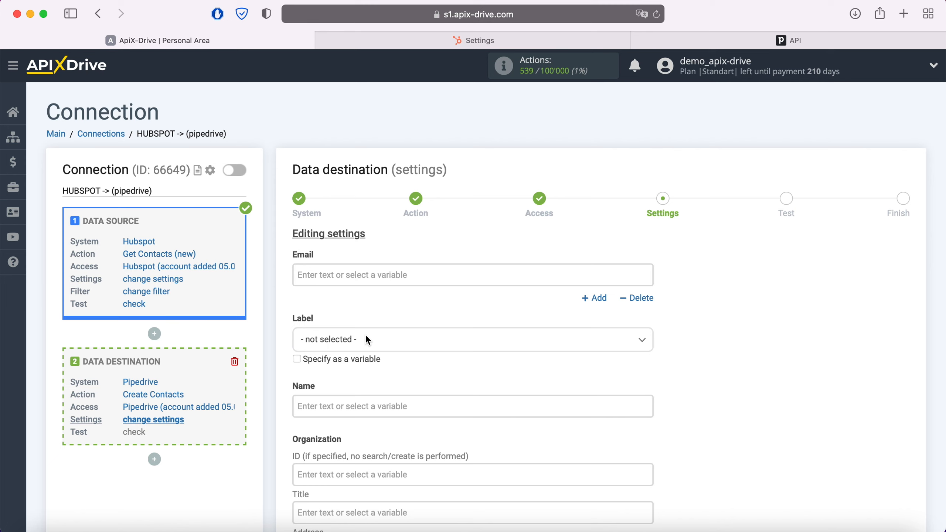
- Map the Pipedrive Email field to the Hubspot Email variable
{"action": "left_click", "coordinate": [351, 275]}
{"action": "scroll", "coordinate": [353, 276], "scroll_direction": "down", "scroll_amount": 3}
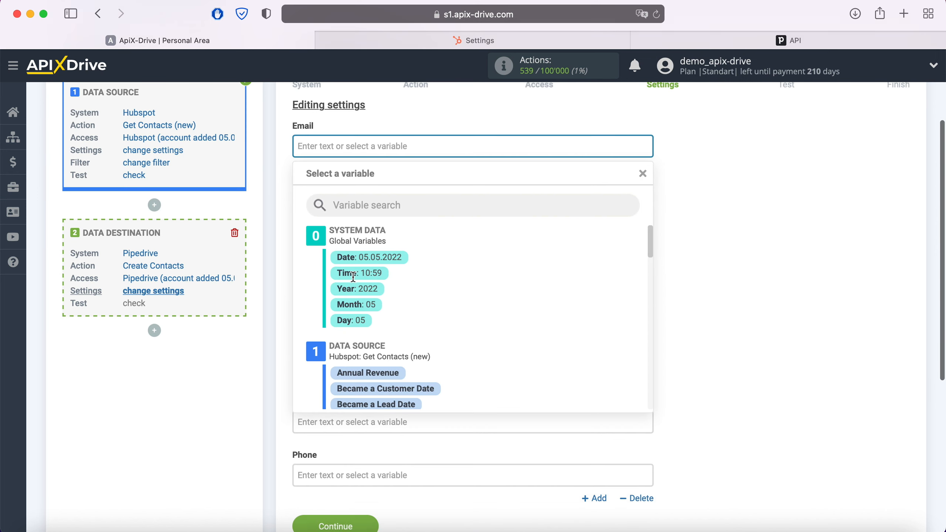
{"action": "scroll", "coordinate": [488, 290], "scroll_direction": "down", "scroll_amount": 5}
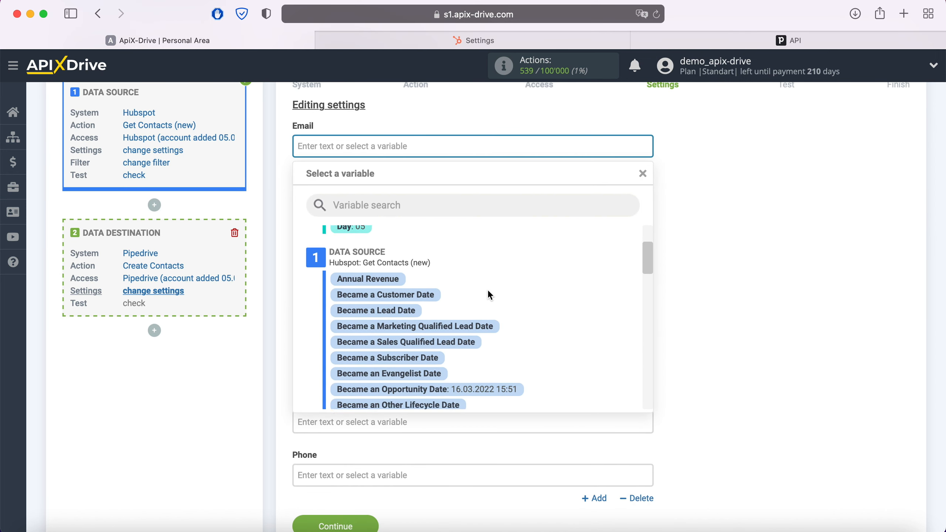
{"action": "scroll", "coordinate": [488, 290], "scroll_direction": "down", "scroll_amount": 9}
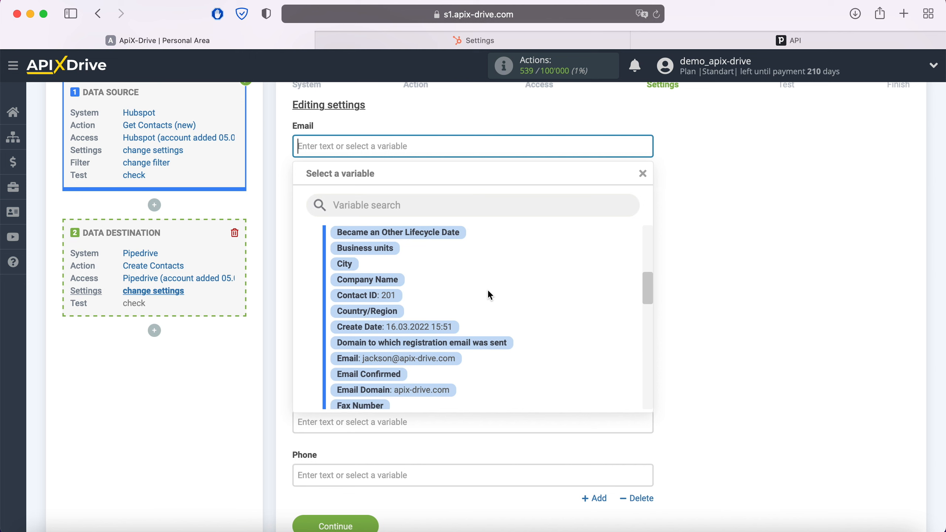
{"action": "scroll", "coordinate": [489, 291], "scroll_direction": "down", "scroll_amount": 2}
{"action": "left_click", "coordinate": [452, 327]}
- Map the contact's Name field to the Hubspot First Name and Last Name variables
{"action": "left_click", "coordinate": [412, 273]}
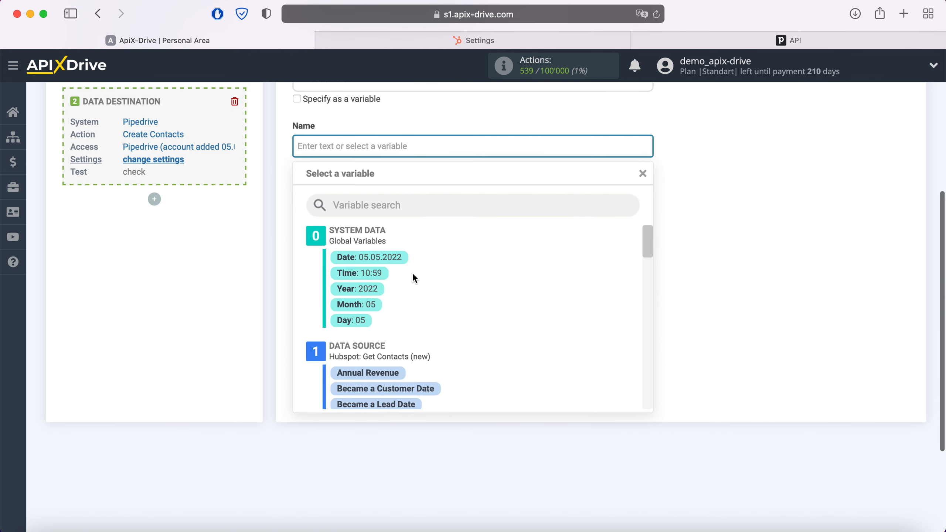
{"action": "scroll", "coordinate": [526, 304], "scroll_direction": "down", "scroll_amount": 12}
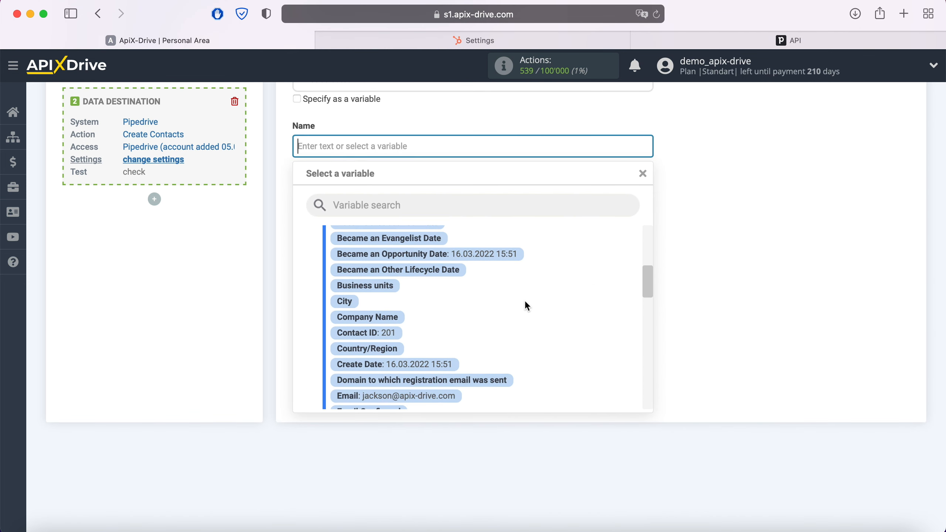
{"action": "scroll", "coordinate": [525, 306], "scroll_direction": "down", "scroll_amount": 4}
{"action": "left_click", "coordinate": [392, 351]}
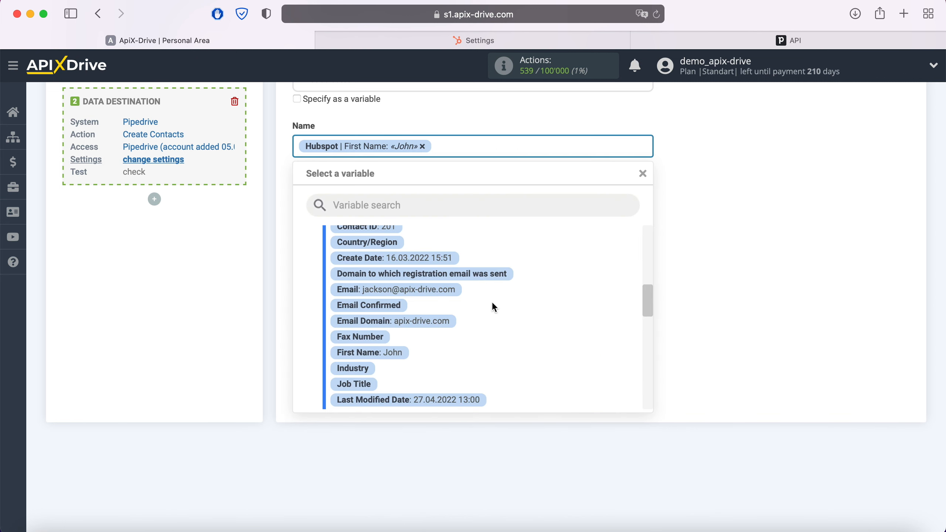
{"action": "scroll", "coordinate": [508, 313], "scroll_direction": "down", "scroll_amount": 3}
{"action": "left_click", "coordinate": [406, 330]}
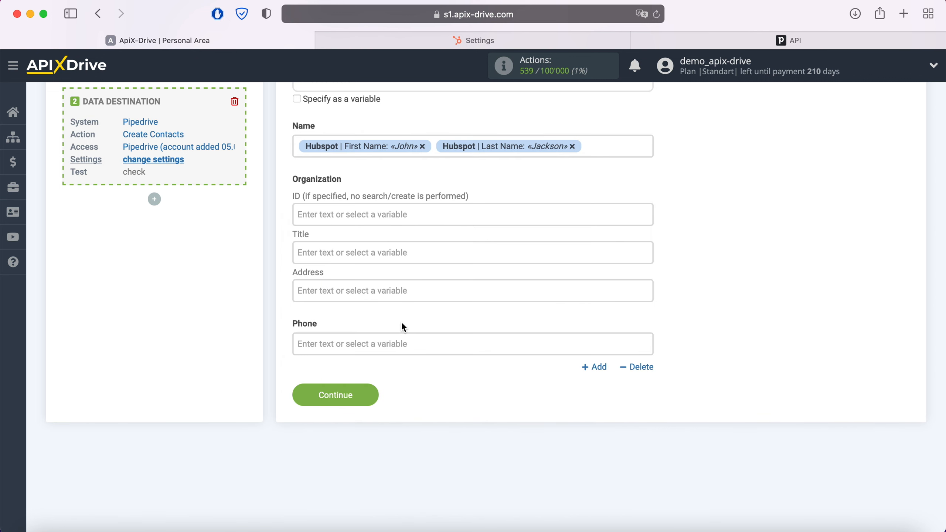
- Map the Organization Title field to the Hubspot First Name and Last Name variables
{"action": "left_click", "coordinate": [378, 256]}
{"action": "scroll", "coordinate": [481, 352], "scroll_direction": "down", "scroll_amount": 3}
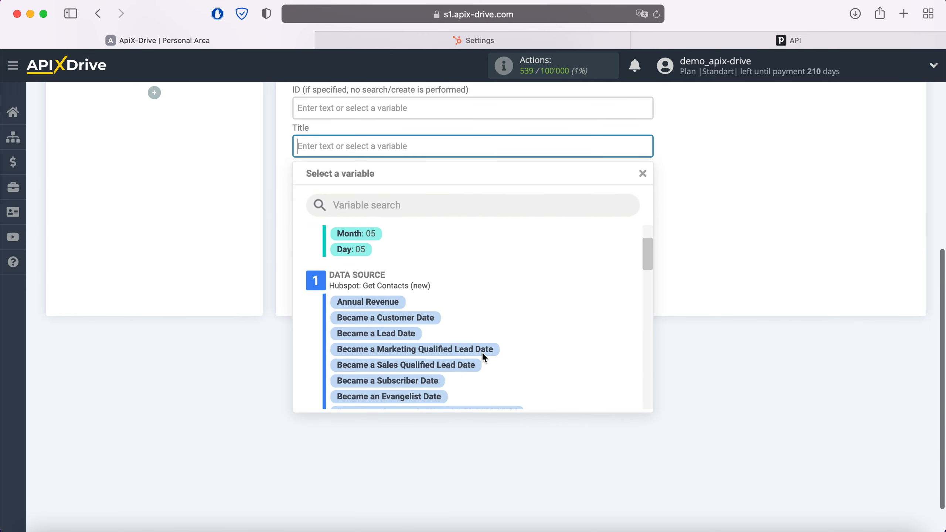
{"action": "scroll", "coordinate": [482, 352], "scroll_direction": "down", "scroll_amount": 6}
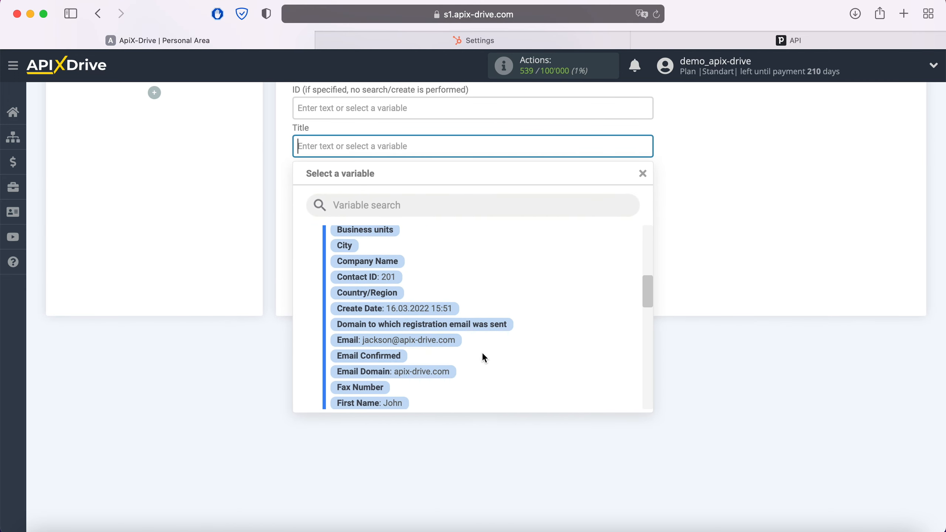
{"action": "scroll", "coordinate": [482, 352], "scroll_direction": "down", "scroll_amount": 2}
{"action": "left_click", "coordinate": [395, 344]}
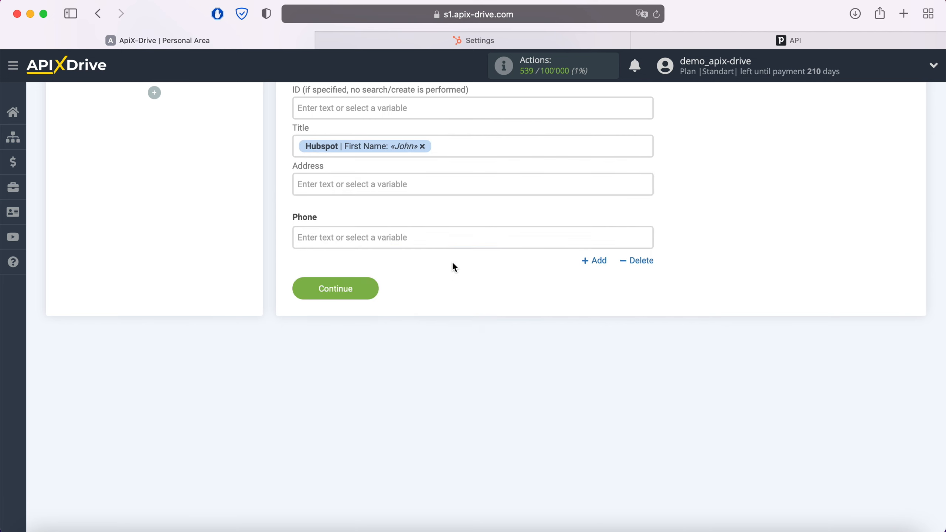
{"action": "left_click", "coordinate": [462, 148]}
{"action": "scroll", "coordinate": [510, 300], "scroll_direction": "down", "scroll_amount": 5}
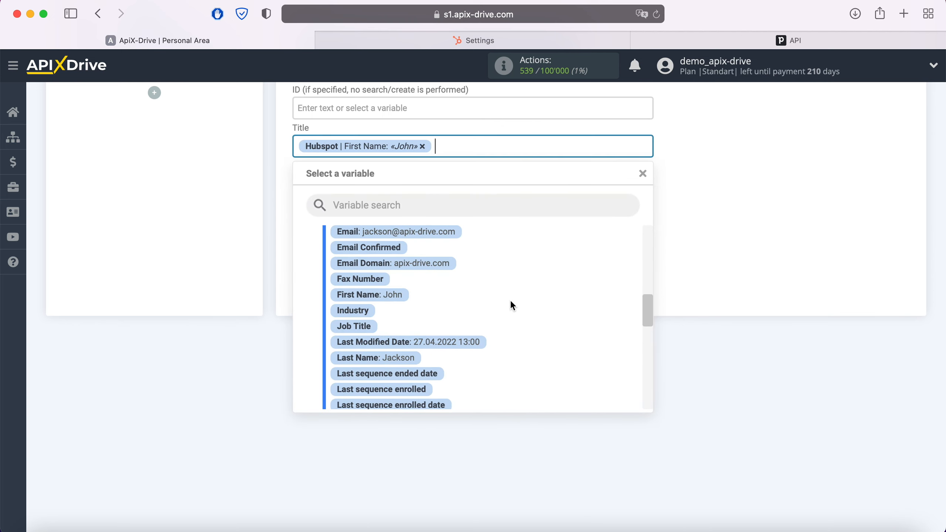
{"action": "left_click", "coordinate": [402, 340]}
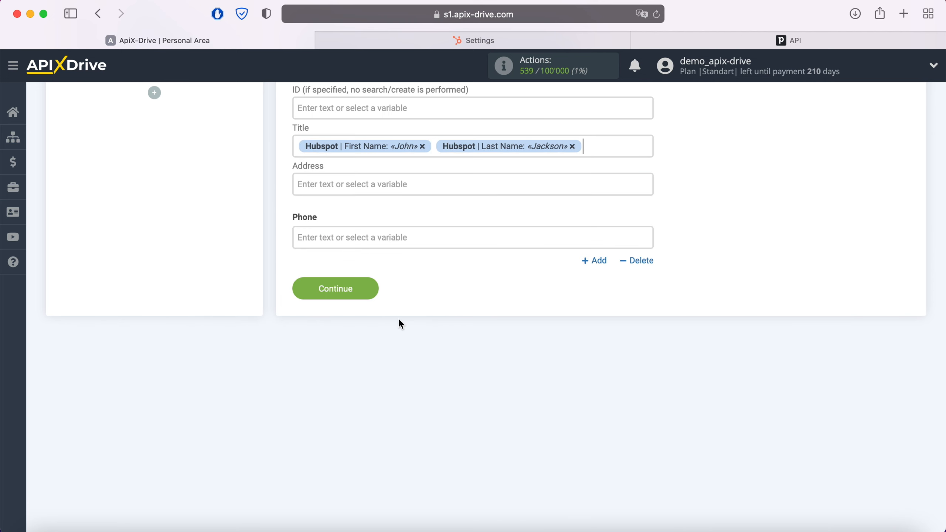
- Map the Phone field to the Hubspot Mobile Phone Number variable and continue to the test stage
{"action": "left_click", "coordinate": [378, 239]}
{"action": "scroll", "coordinate": [528, 334], "scroll_direction": "down", "scroll_amount": 5}
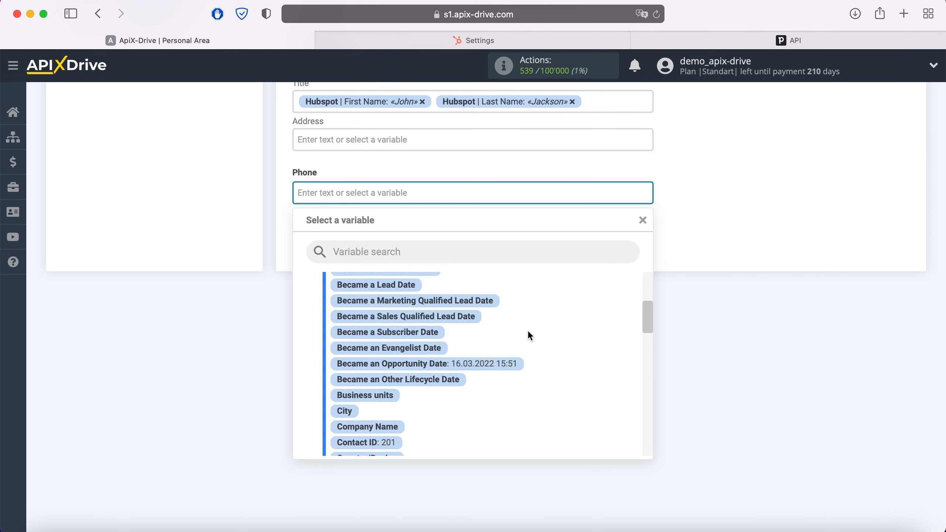
{"action": "scroll", "coordinate": [528, 331], "scroll_direction": "down", "scroll_amount": 8}
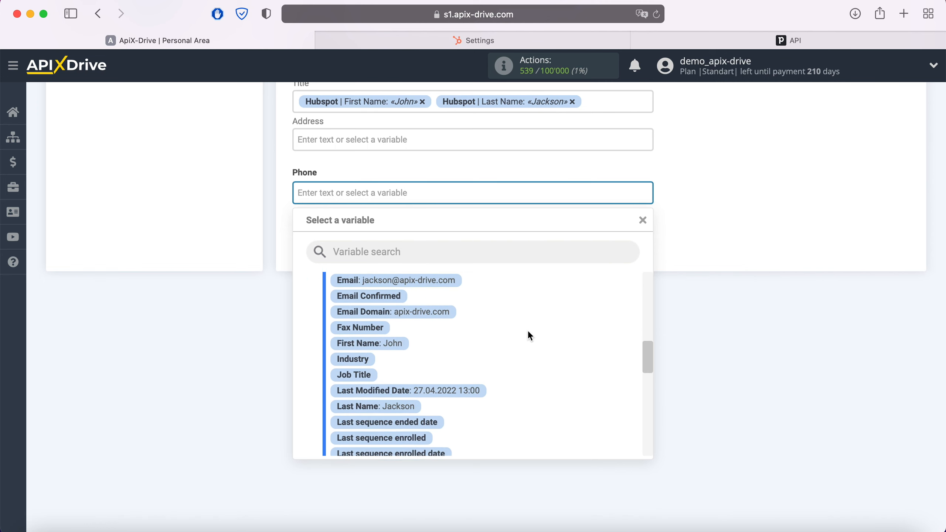
{"action": "scroll", "coordinate": [528, 331], "scroll_direction": "down", "scroll_amount": 6}
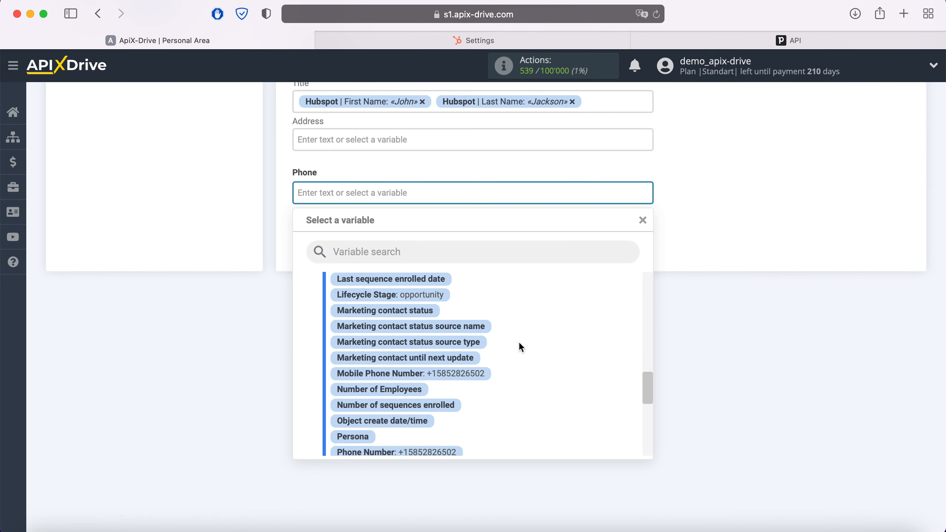
{"action": "left_click", "coordinate": [485, 373]}
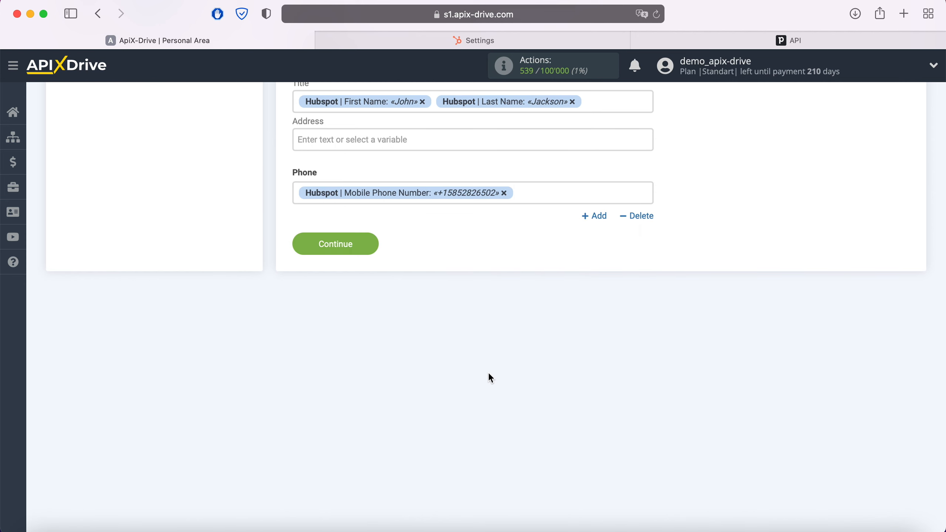
{"action": "left_click", "coordinate": [372, 244]}
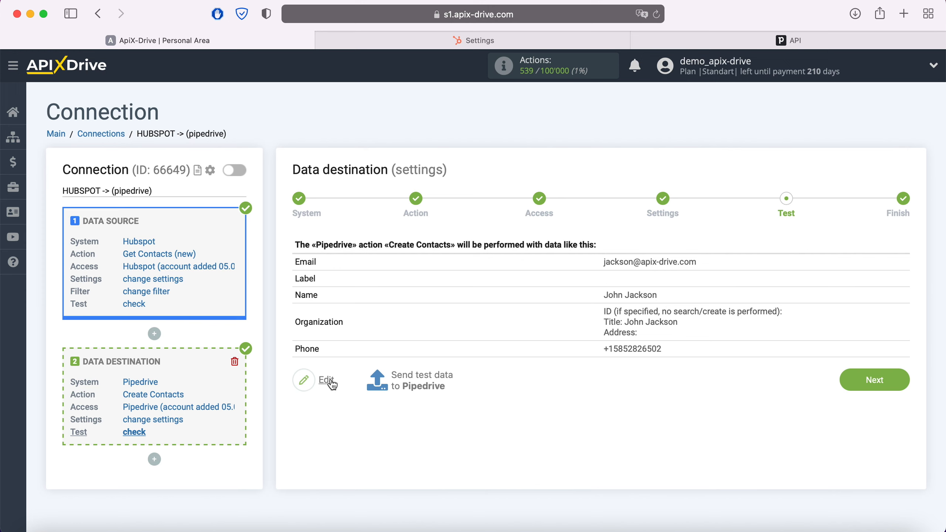
- Send the test data to Pipedrive and open the resulting contact there to check its details
{"action": "left_click", "coordinate": [422, 382]}
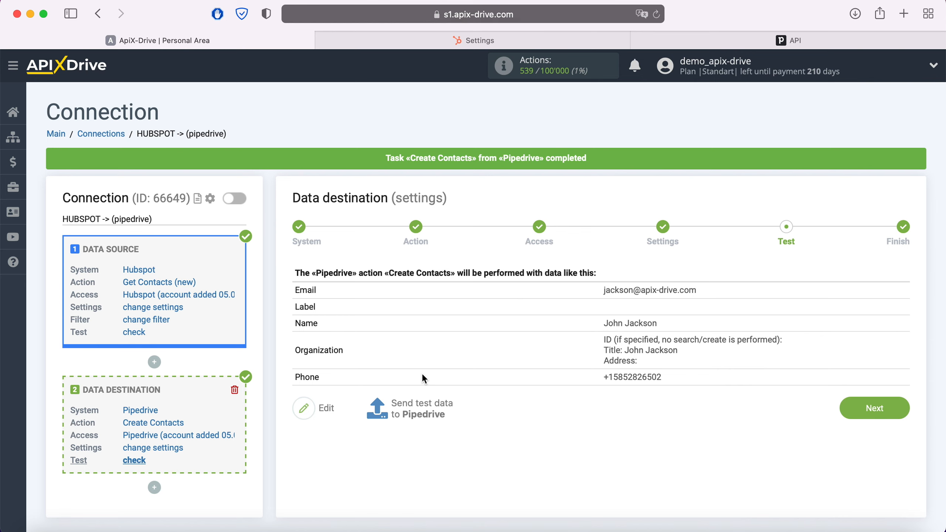
{"action": "left_click", "coordinate": [657, 40]}
{"action": "left_click", "coordinate": [267, 194]}
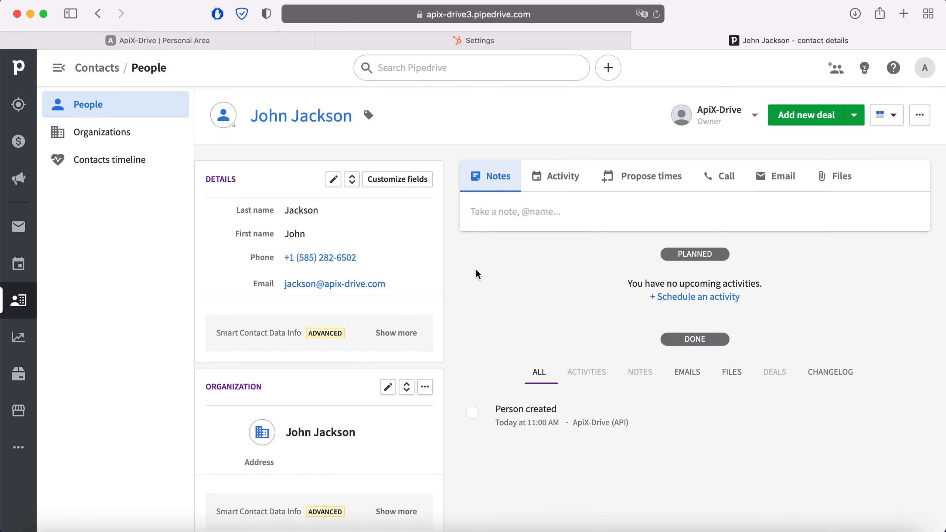
- Return to ApiX-Drive, complete the data destination setup and enable auto-update for the connection
{"action": "left_click", "coordinate": [184, 42]}
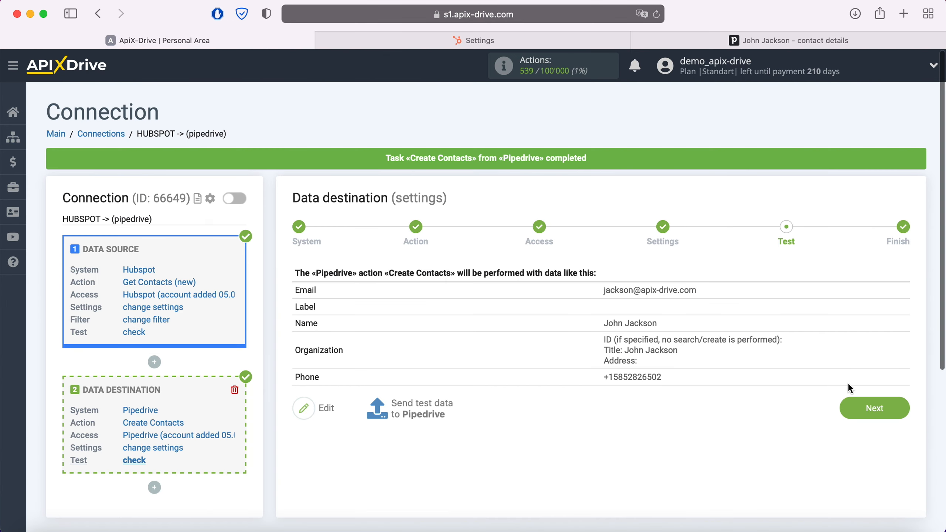
{"action": "left_click", "coordinate": [890, 406]}
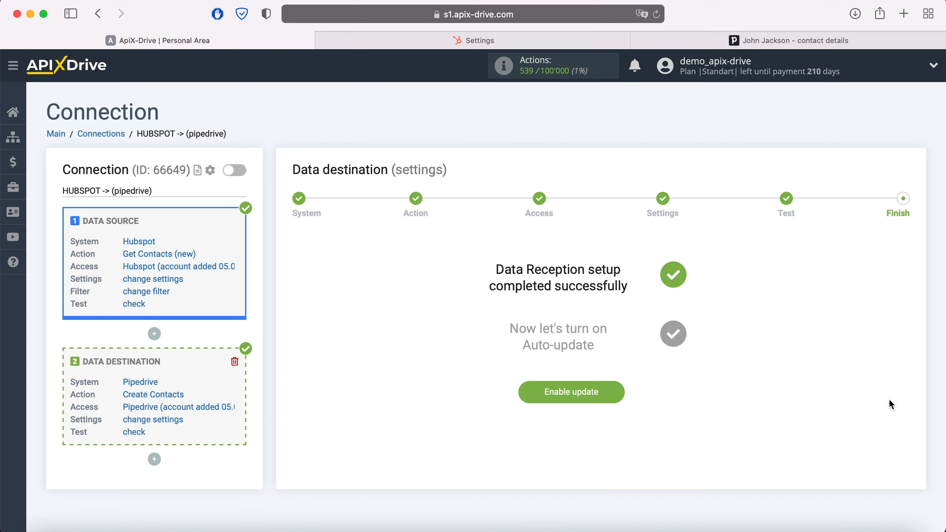
{"action": "left_click", "coordinate": [615, 393]}
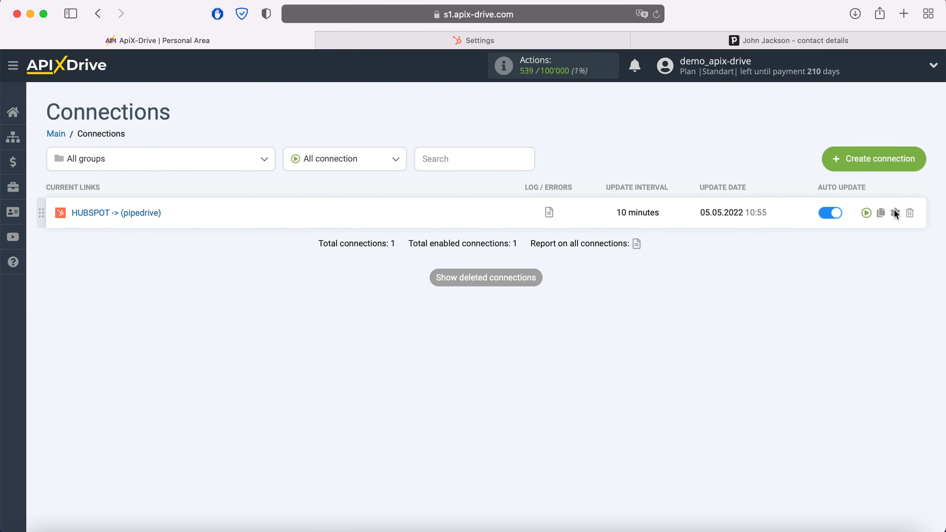
- Set the update interval of the HUBSPOT -> (pipedrive) connection to 5 minutes and save it
{"action": "left_click", "coordinate": [896, 213]}
{"action": "left_click", "coordinate": [579, 307]}
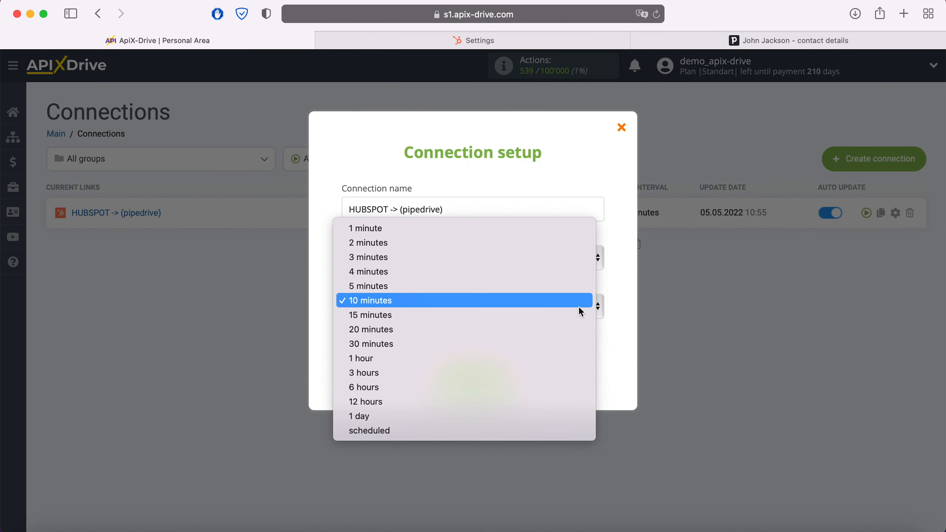
{"action": "left_click", "coordinate": [522, 286]}
{"action": "left_click", "coordinate": [504, 371]}
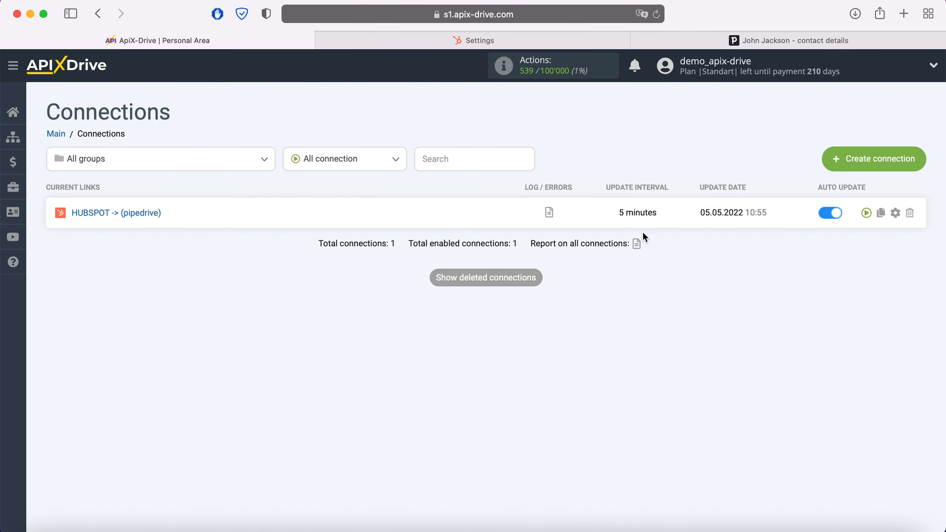